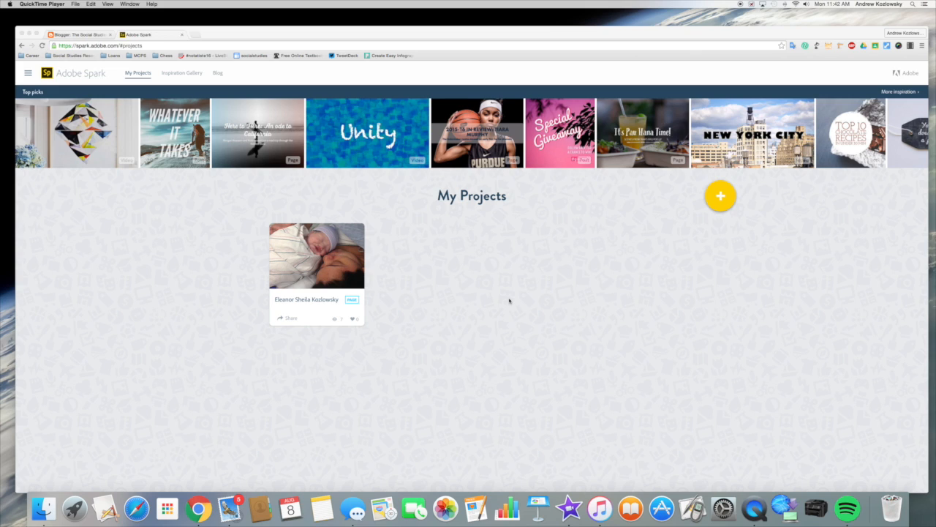
- Create a new Post with the message 'George Washington 1789, He'll Fight for You' and generate designs
{"action": "left_click", "coordinate": [723, 194]}
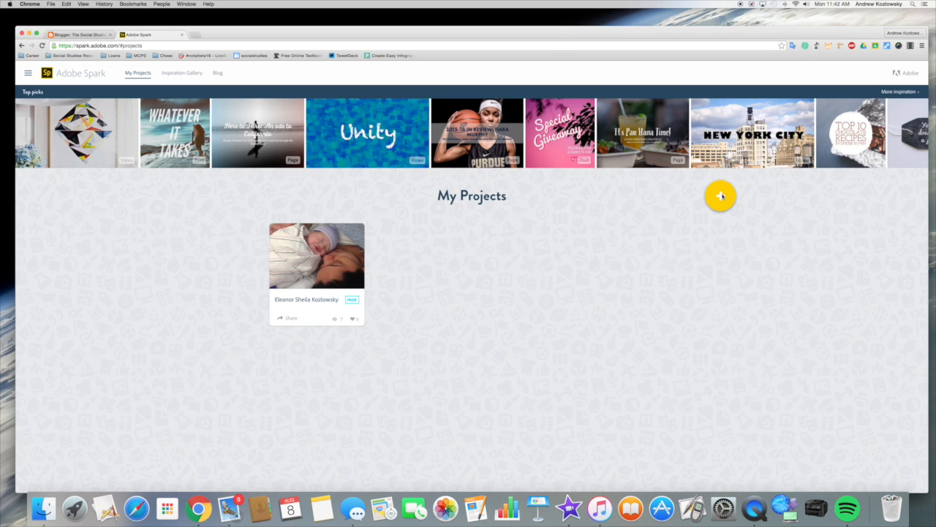
{"action": "left_click", "coordinate": [721, 198]}
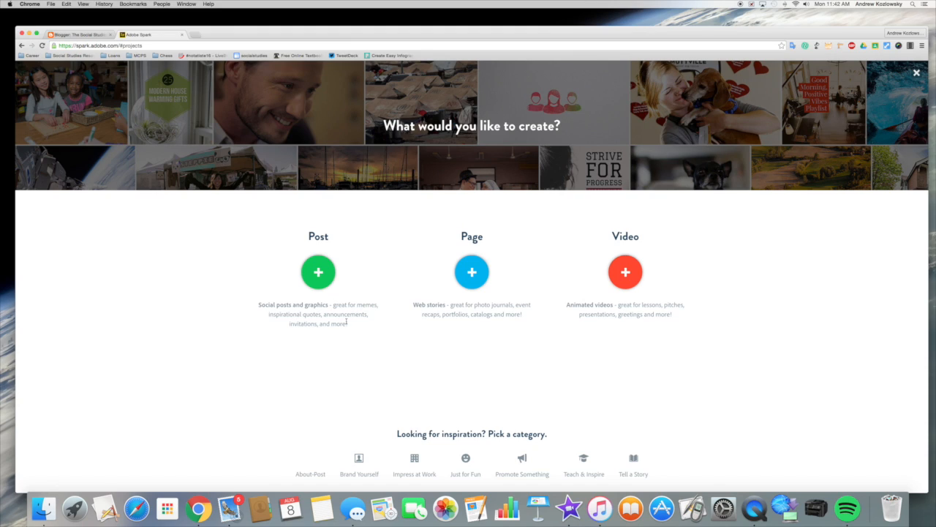
{"action": "left_click", "coordinate": [319, 274]}
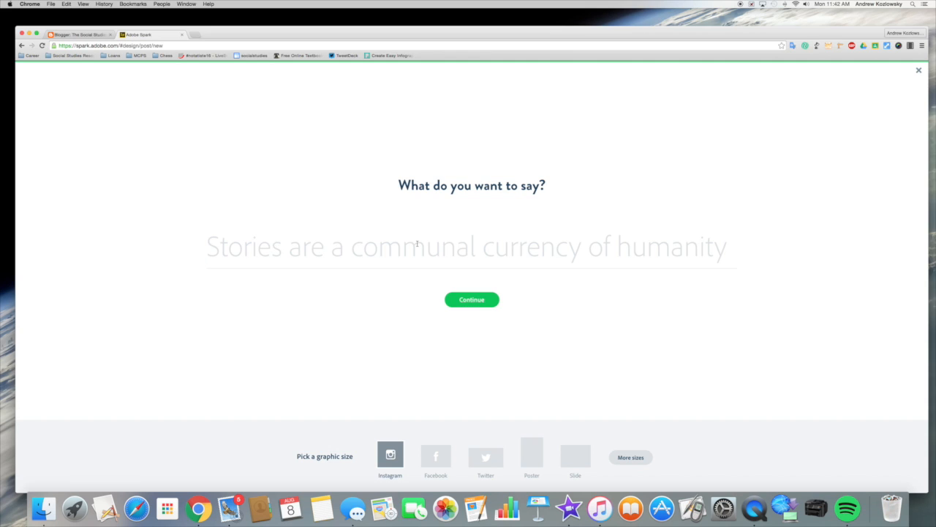
{"action": "type", "text": "George Was"}
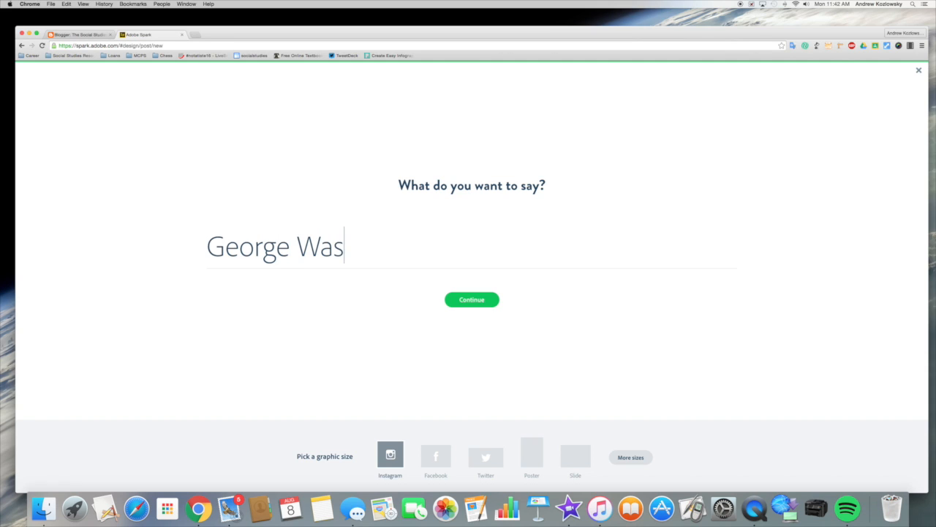
{"action": "type", "text": "hington "}
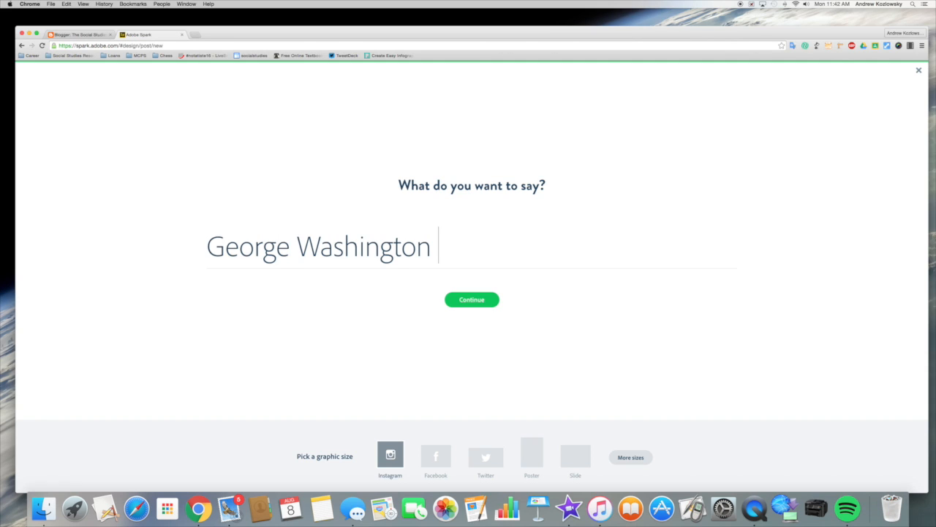
{"action": "type", "text": "1789"}
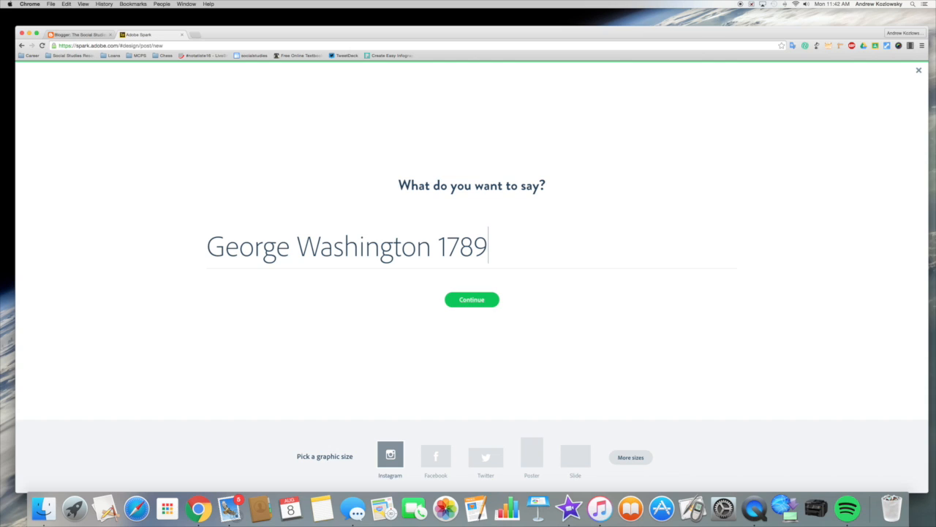
{"action": "type", "text": ", He'll"}
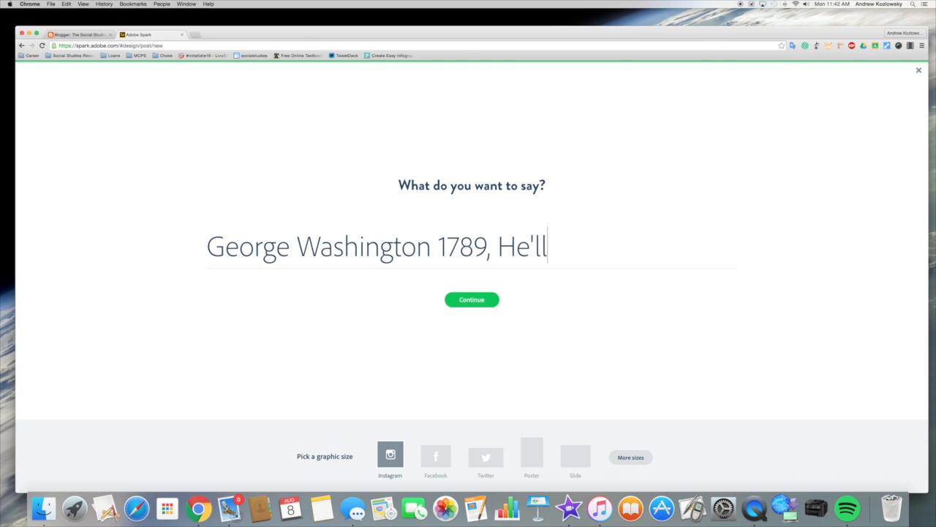
{"action": "type", "text": " Fight for You"}
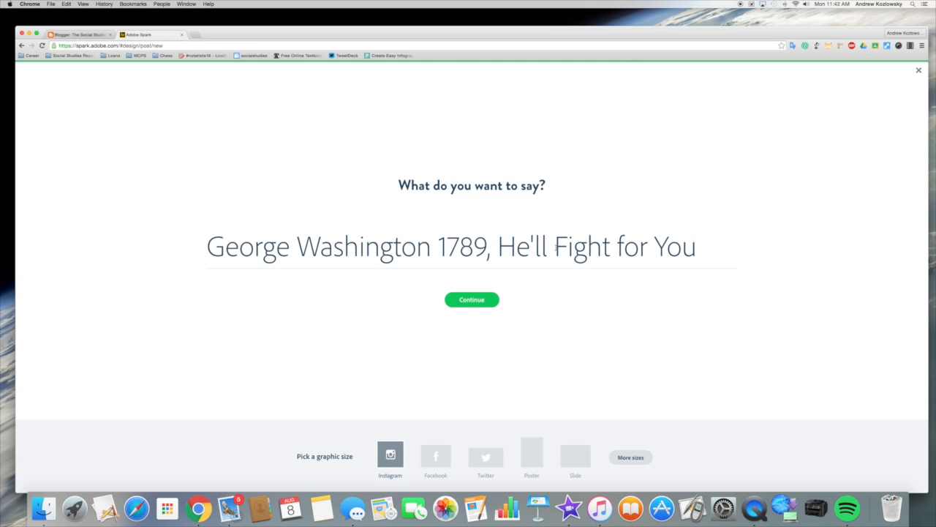
{"action": "left_click", "coordinate": [466, 299]}
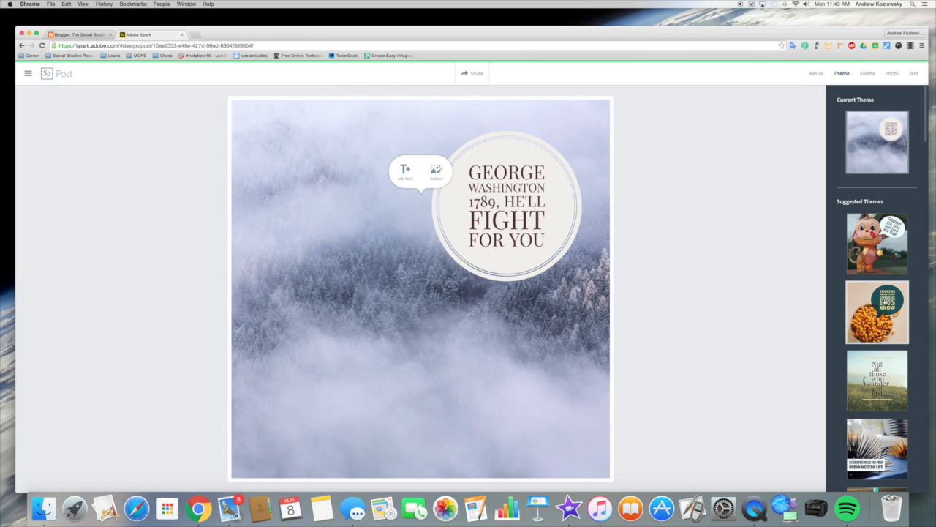
- Try suggested themes and apply the bold sans-serif theme with the caption in a white box
{"action": "left_click", "coordinate": [866, 332]}
{"action": "left_click", "coordinate": [889, 390]}
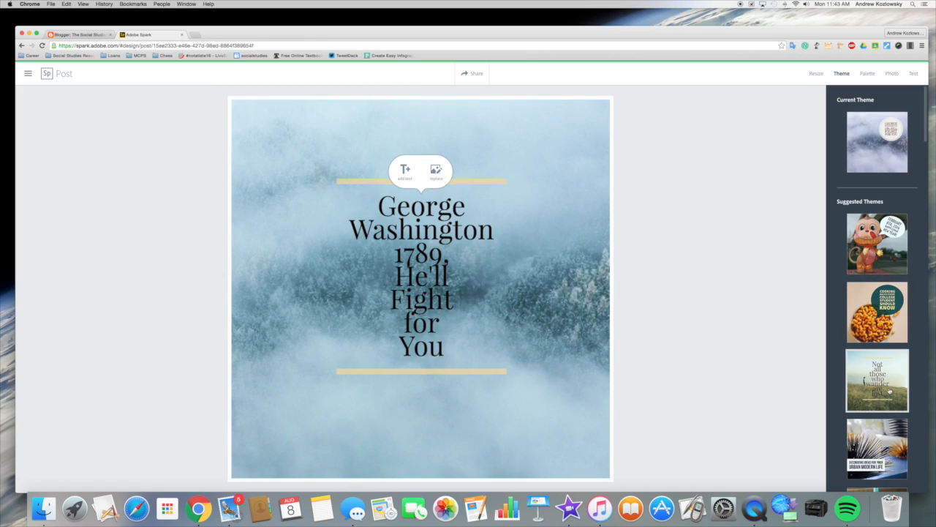
{"action": "left_click", "coordinate": [877, 449]}
{"action": "scroll", "coordinate": [878, 439], "scroll_direction": "down", "scroll_amount": 5}
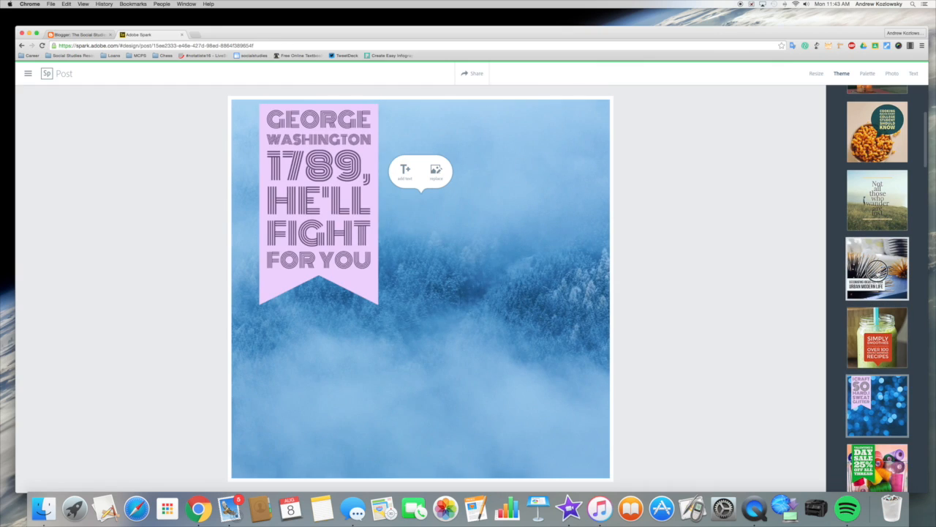
- Upload Delaware.jpg from Downloads as the background and move the caption to the top
{"action": "left_click", "coordinate": [436, 175]}
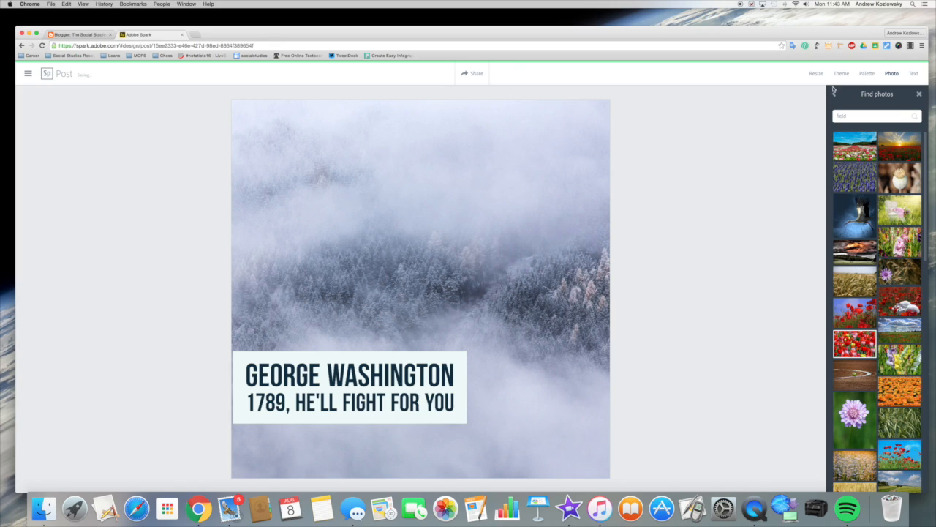
{"action": "left_click", "coordinate": [834, 93]}
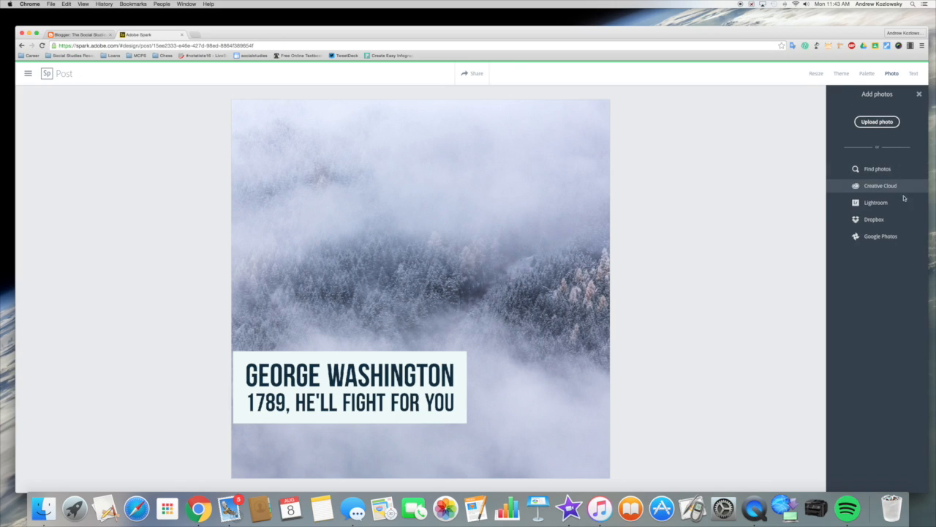
{"action": "left_click", "coordinate": [878, 122]}
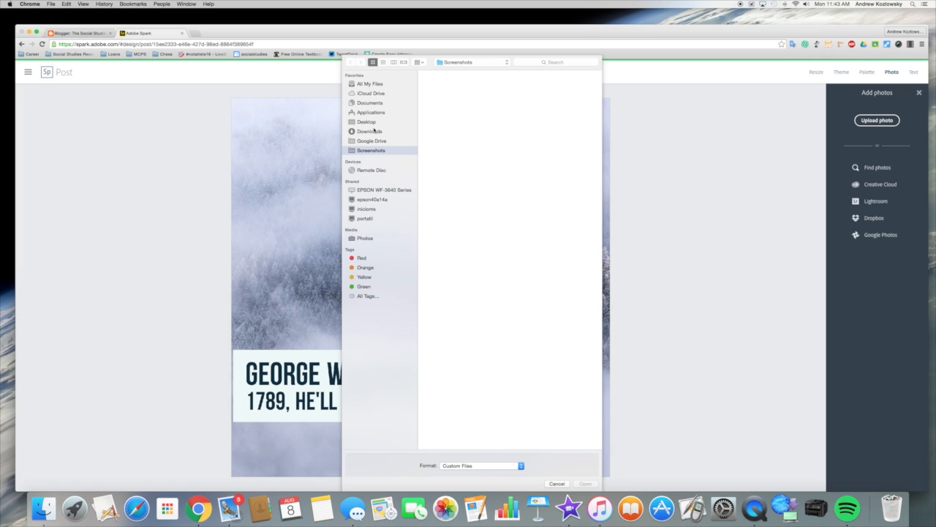
{"action": "left_click", "coordinate": [370, 131]}
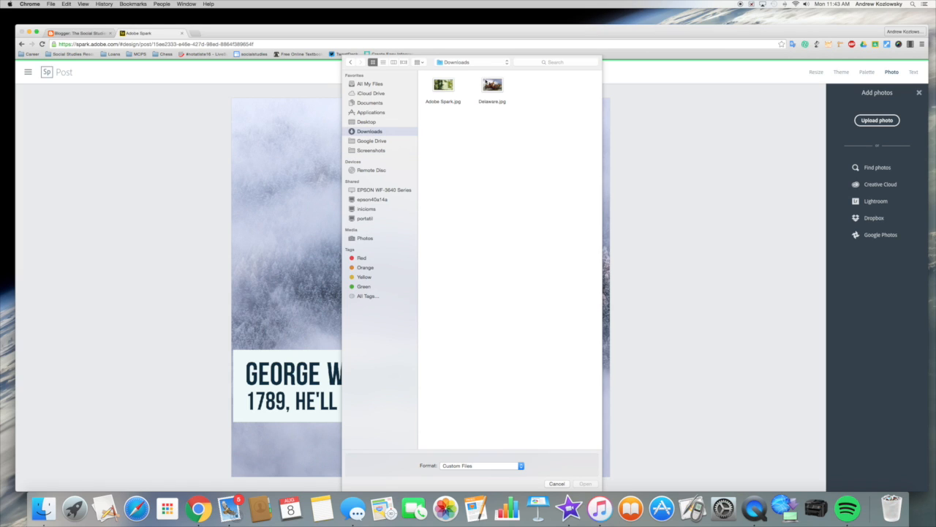
{"action": "double_click", "coordinate": [491, 86]}
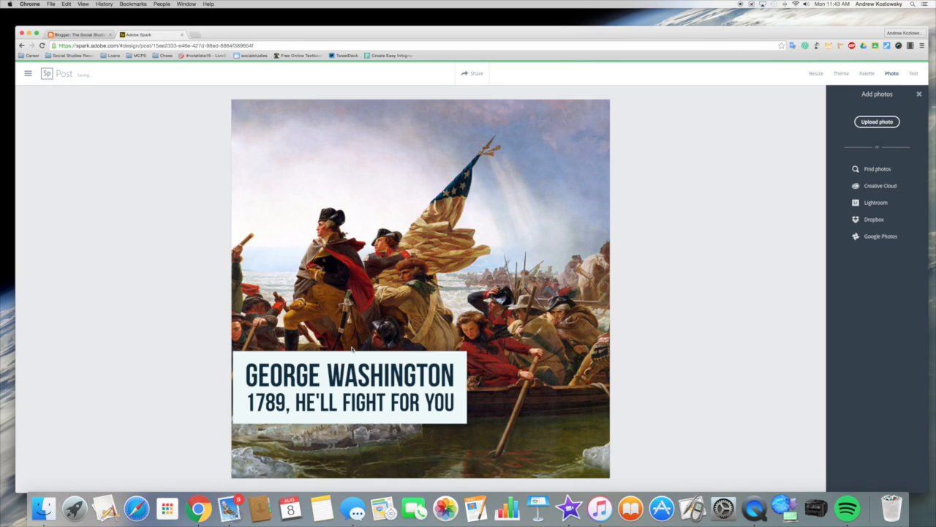
{"action": "left_click_drag", "start_coordinate": [359, 356], "coordinate": [361, 116]}
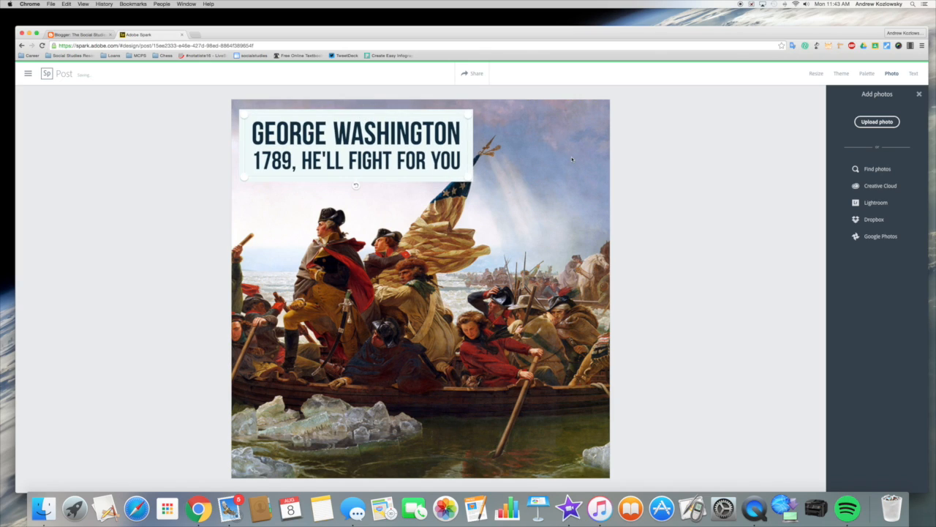
- Try speech-bubble, teal-circle, white-banner and orange themes, then settle on serif text on cream boxes
{"action": "left_click", "coordinate": [841, 73]}
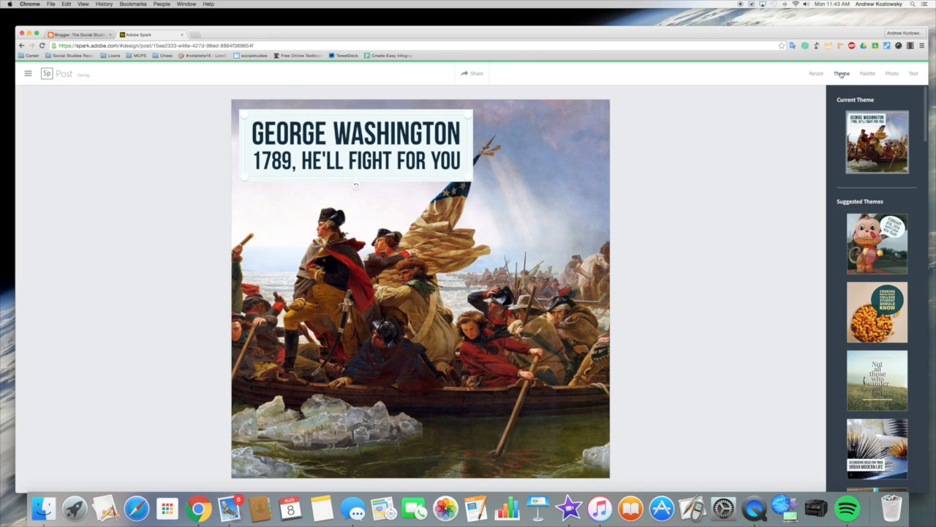
{"action": "left_click", "coordinate": [881, 252]}
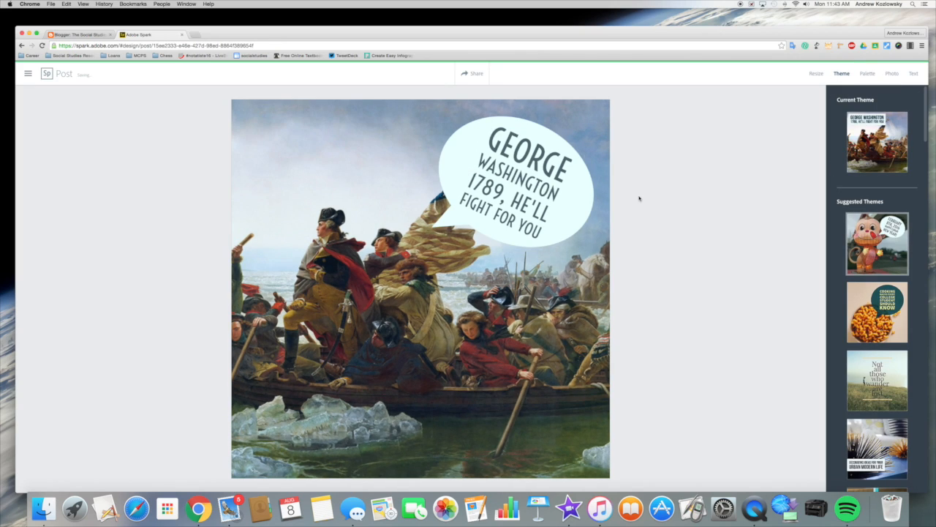
{"action": "left_click", "coordinate": [522, 210]}
{"action": "left_click", "coordinate": [856, 326]}
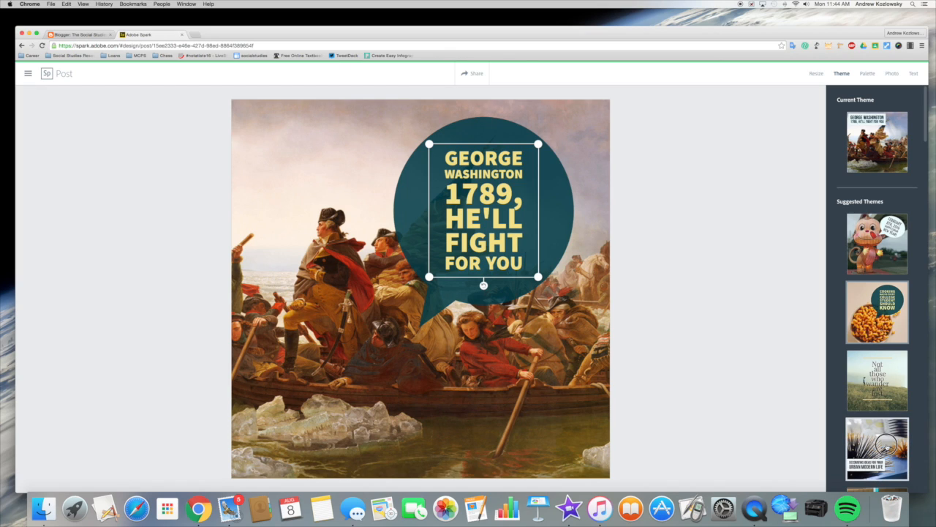
{"action": "left_click", "coordinate": [885, 448]}
{"action": "scroll", "coordinate": [885, 447], "scroll_direction": "down", "scroll_amount": 2}
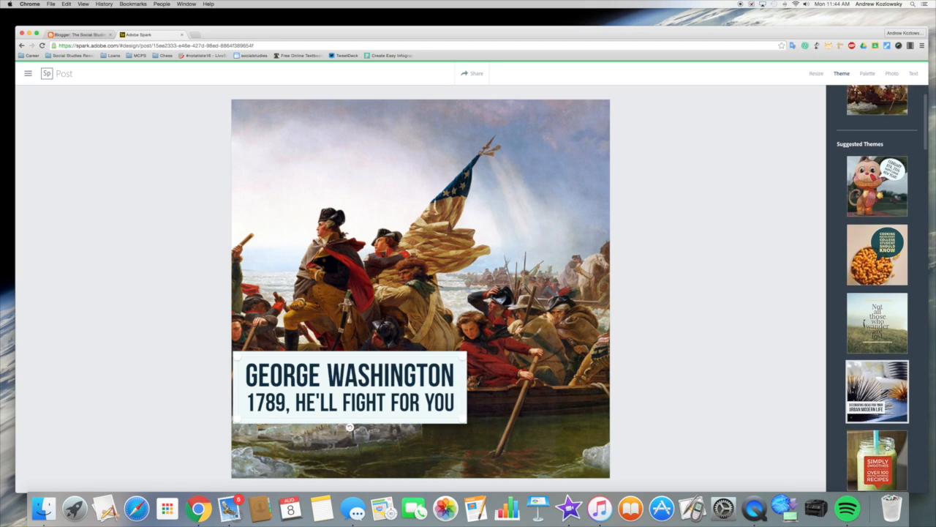
{"action": "left_click", "coordinate": [878, 454]}
{"action": "left_click", "coordinate": [492, 283]}
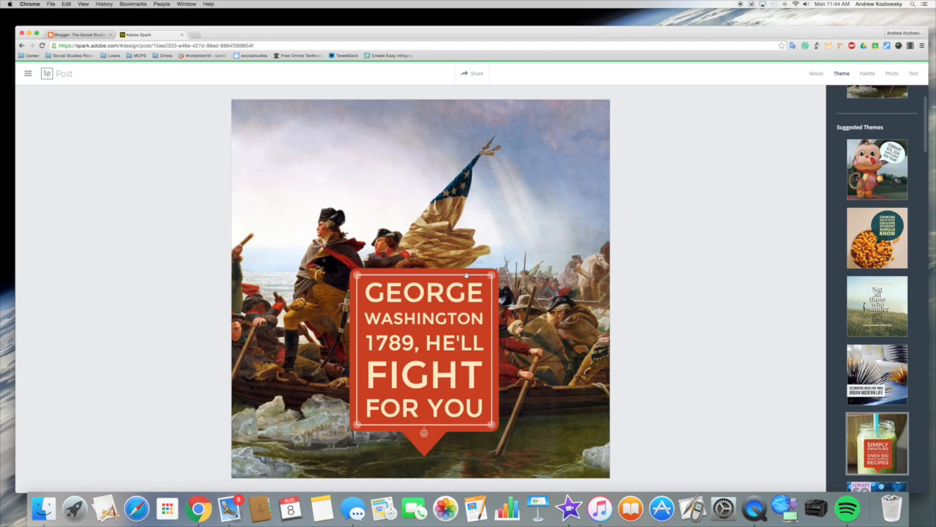
{"action": "scroll", "coordinate": [876, 370], "scroll_direction": "down", "scroll_amount": 7}
{"action": "scroll", "coordinate": [875, 370], "scroll_direction": "down", "scroll_amount": 1}
{"action": "left_click", "coordinate": [879, 426]}
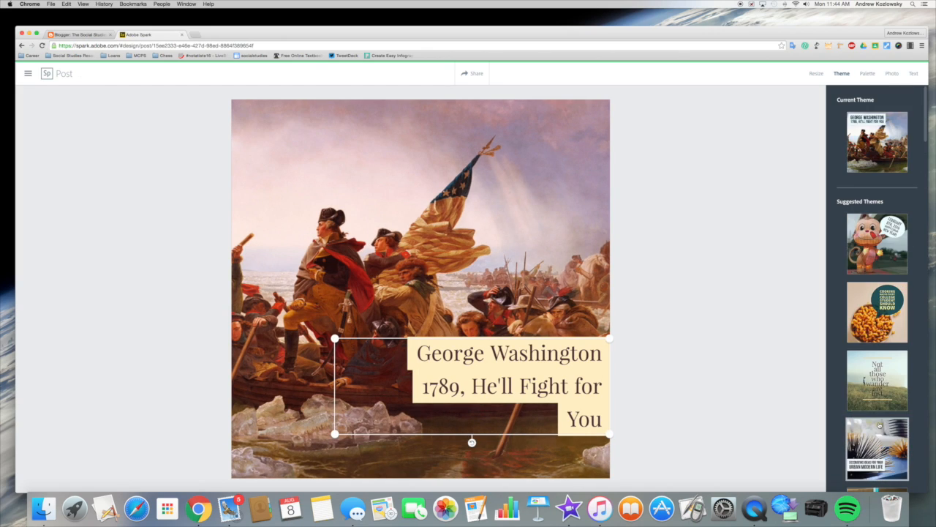
- Try suggested palettes and apply the dark, tan and red palette with white caption text on tan bars
{"action": "left_click", "coordinate": [870, 75]}
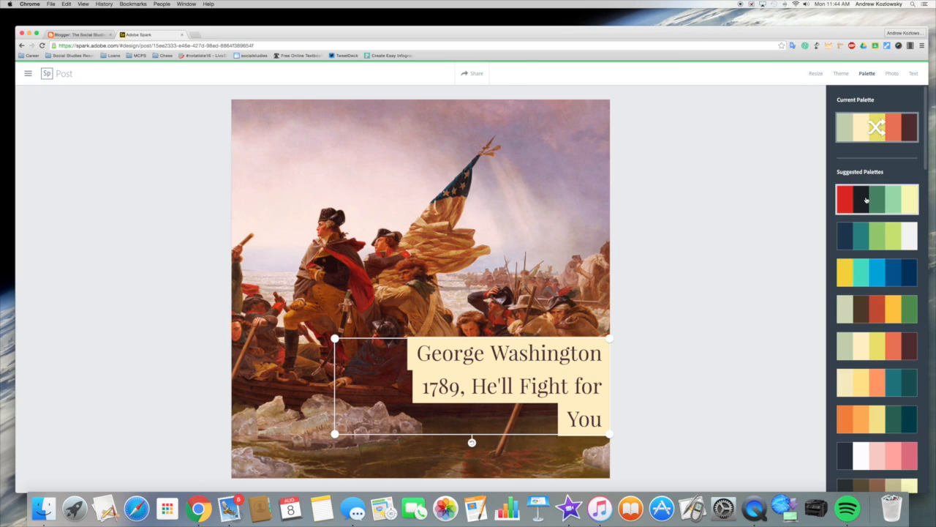
{"action": "left_click", "coordinate": [877, 235]}
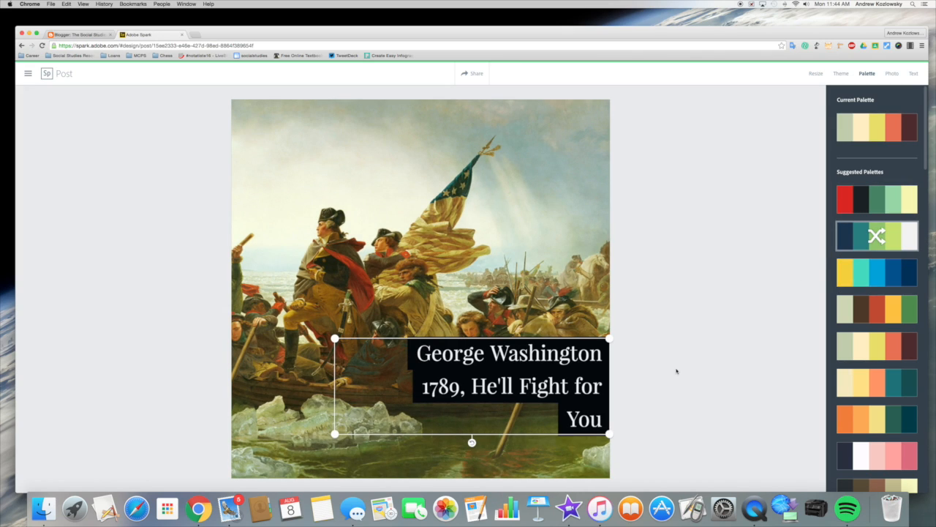
{"action": "left_click", "coordinate": [882, 381]}
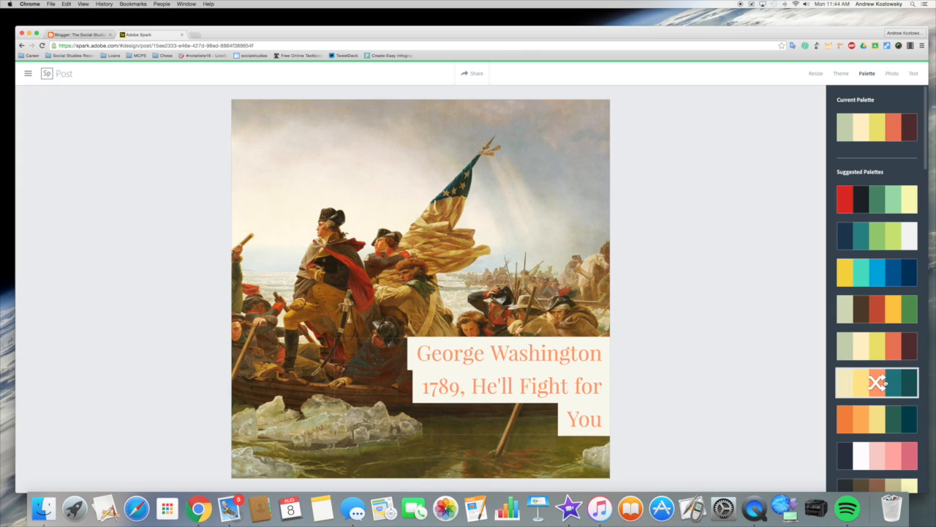
{"action": "scroll", "coordinate": [884, 382], "scroll_direction": "down", "scroll_amount": 7}
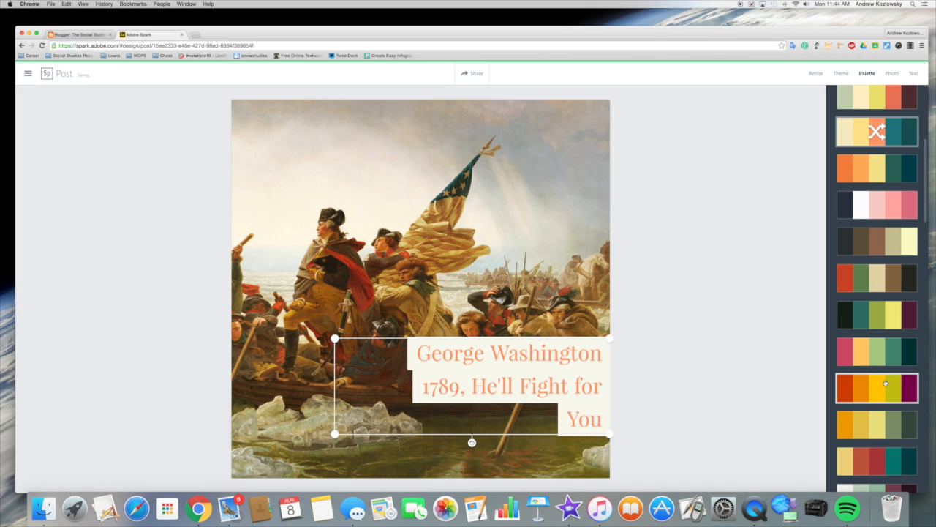
{"action": "scroll", "coordinate": [885, 383], "scroll_direction": "down", "scroll_amount": 7}
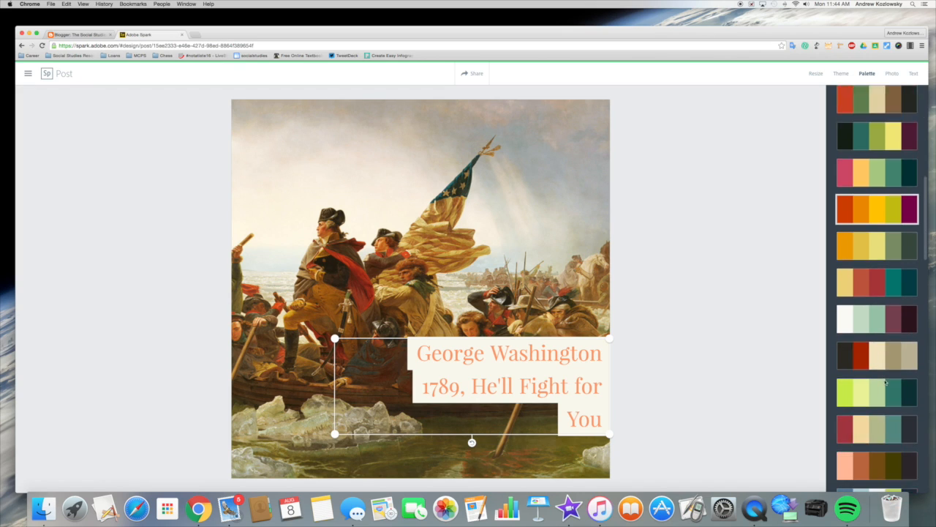
{"action": "left_click", "coordinate": [877, 393]}
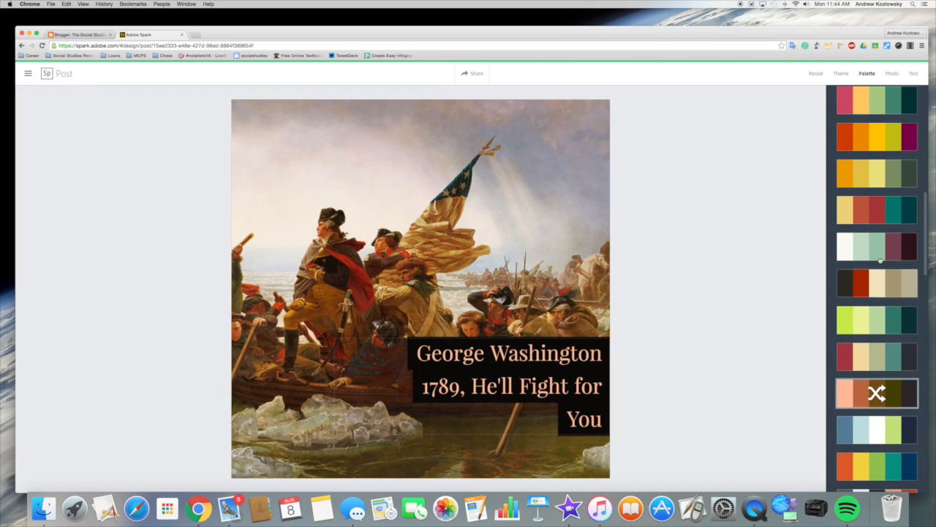
{"action": "scroll", "coordinate": [877, 381], "scroll_direction": "down", "scroll_amount": 8}
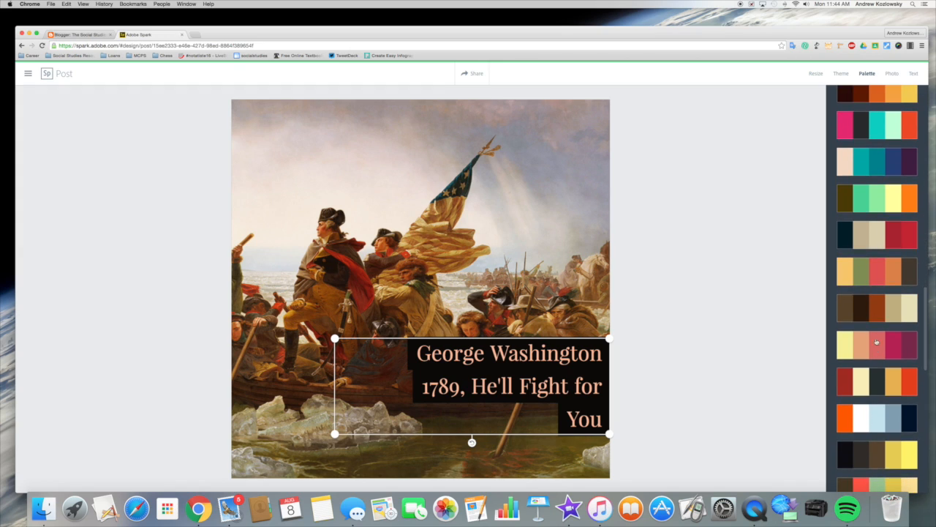
{"action": "left_click", "coordinate": [876, 234]}
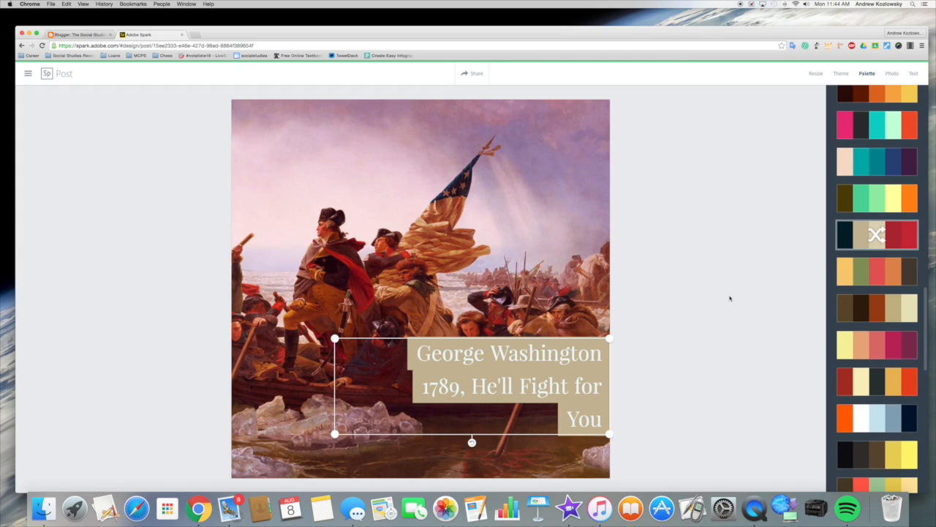
{"action": "left_click", "coordinate": [889, 75]}
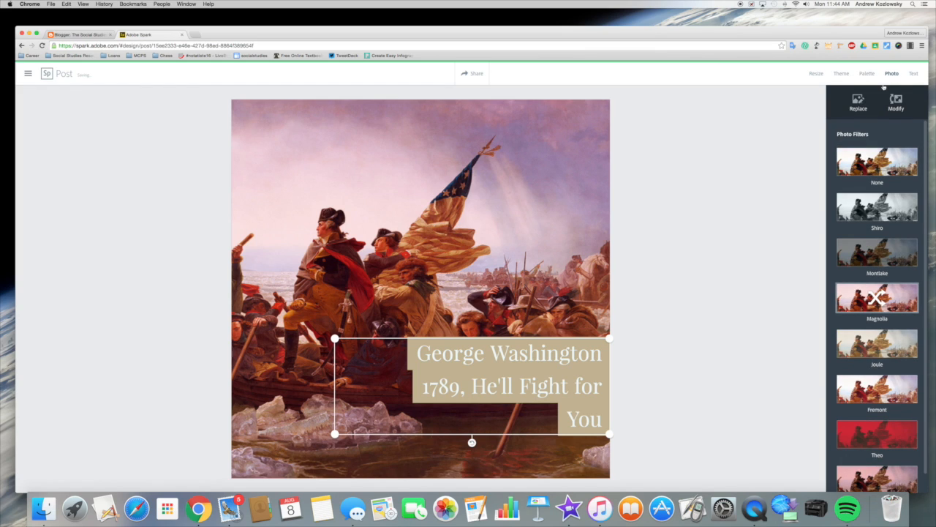
- Try the Theo, Marion, Montlake and Shiro filters, then set the painting's filter to None
{"action": "left_click", "coordinate": [880, 438]}
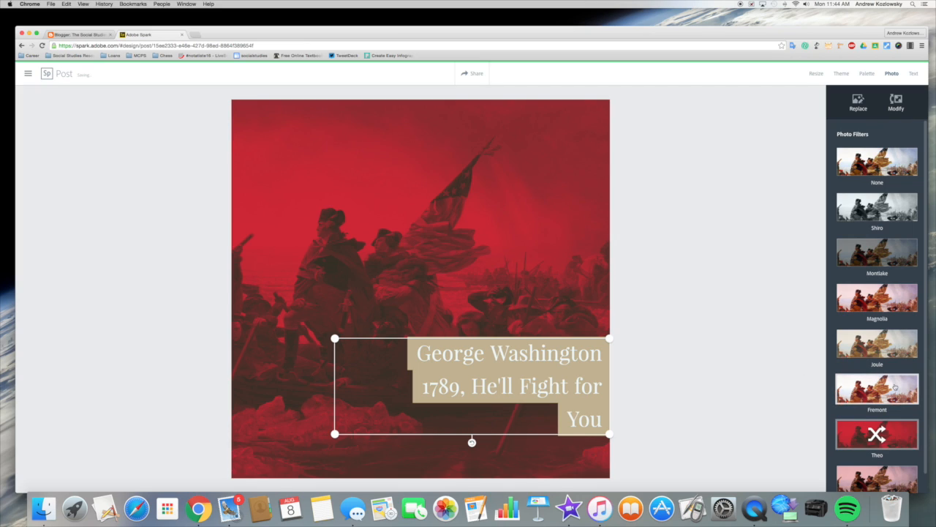
{"action": "scroll", "coordinate": [894, 386], "scroll_direction": "down", "scroll_amount": 1}
{"action": "left_click", "coordinate": [884, 458]}
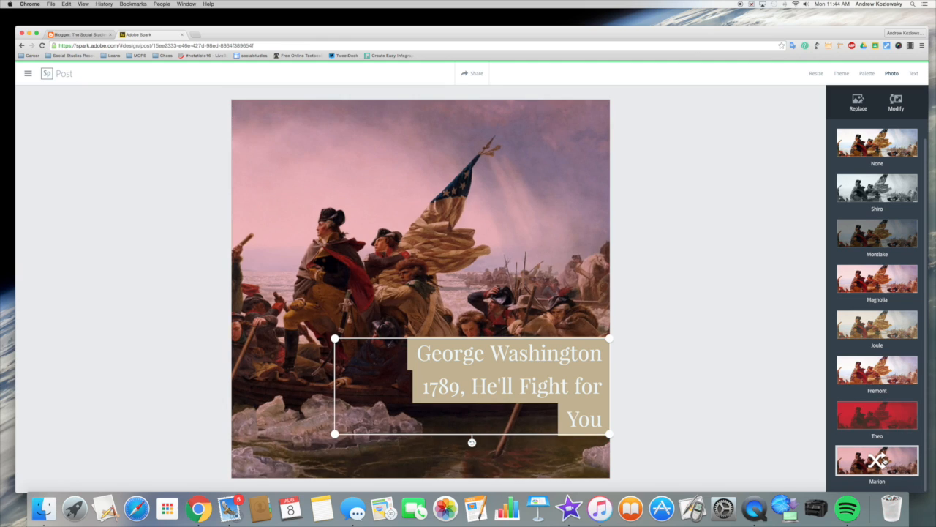
{"action": "left_click", "coordinate": [884, 232]}
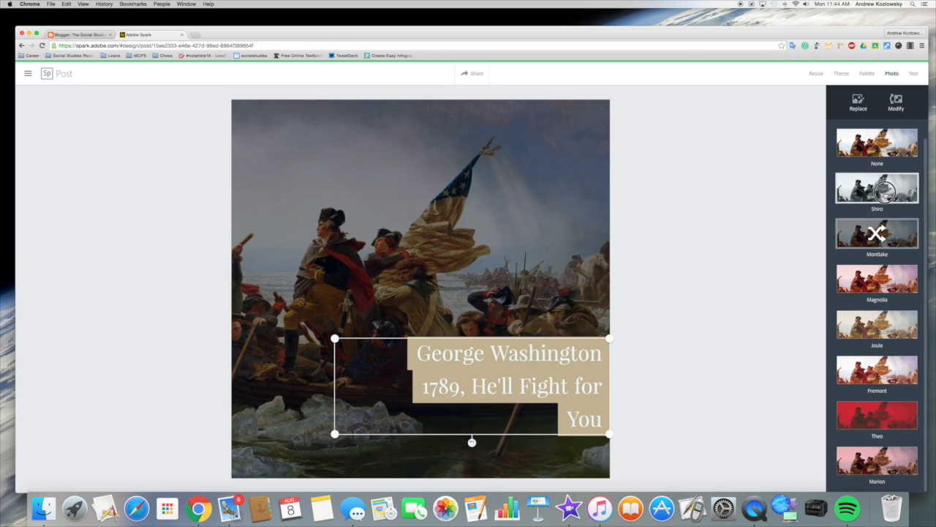
{"action": "left_click", "coordinate": [886, 196]}
{"action": "left_click", "coordinate": [885, 146]}
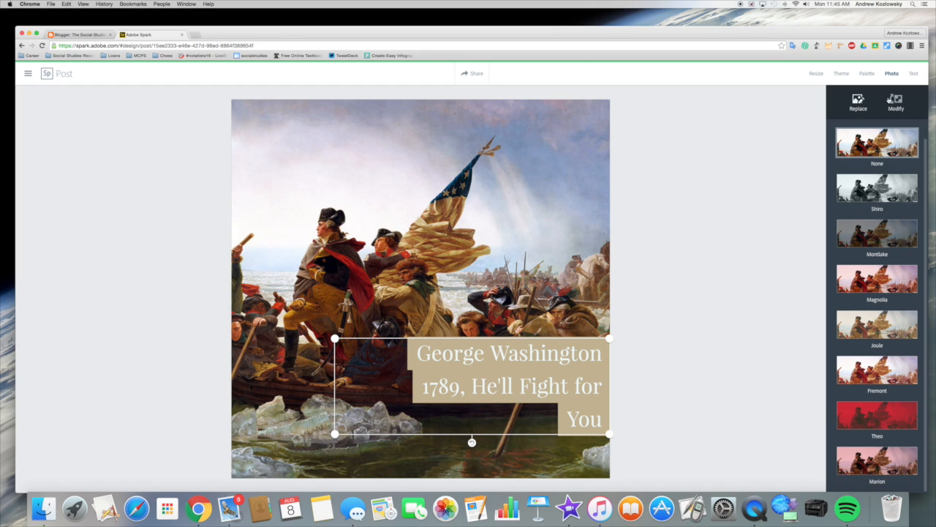
- Increase the painting's scale slightly within the frame
{"action": "left_click", "coordinate": [896, 103]}
{"action": "mouse_move", "coordinate": [865, 106]}
{"action": "left_mouse_down"}
{"action": "mouse_move", "coordinate": [887, 106]}
{"action": "mouse_move", "coordinate": [862, 106]}
{"action": "mouse_move", "coordinate": [889, 122]}
{"action": "left_mouse_up"}
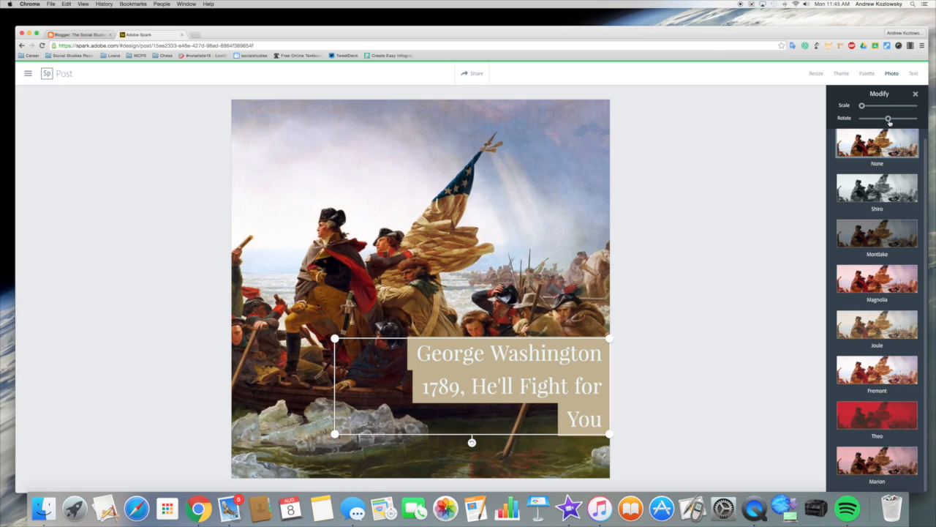
{"action": "left_click", "coordinate": [914, 74]}
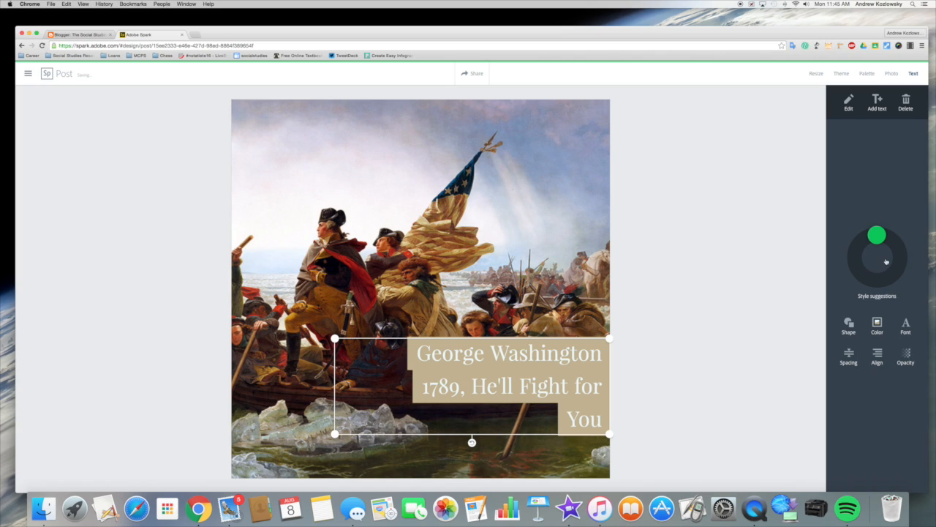
- Cycle caption style suggestions and keep the outlined, striped all-caps style on a dark translucent box
{"action": "left_click_drag", "start_coordinate": [877, 234], "coordinate": [885, 236]}
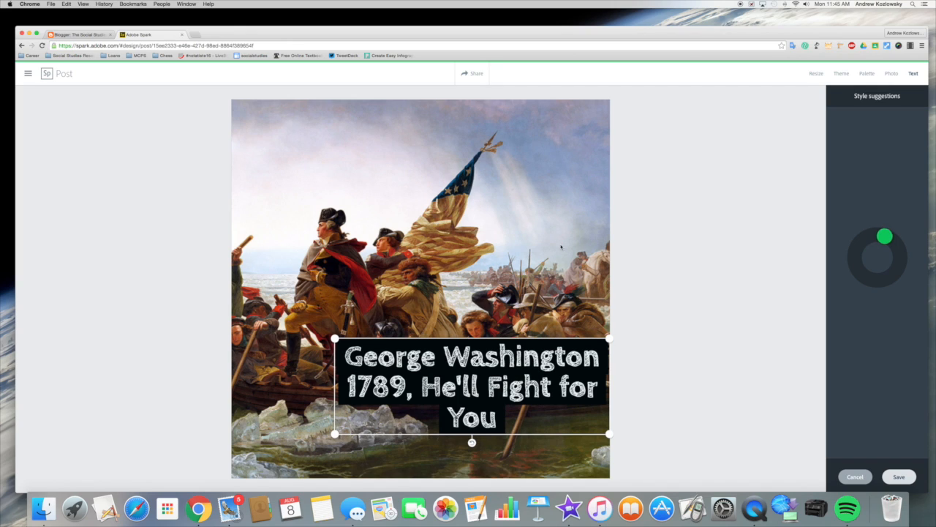
{"action": "left_click_drag", "start_coordinate": [885, 236], "coordinate": [856, 250]}
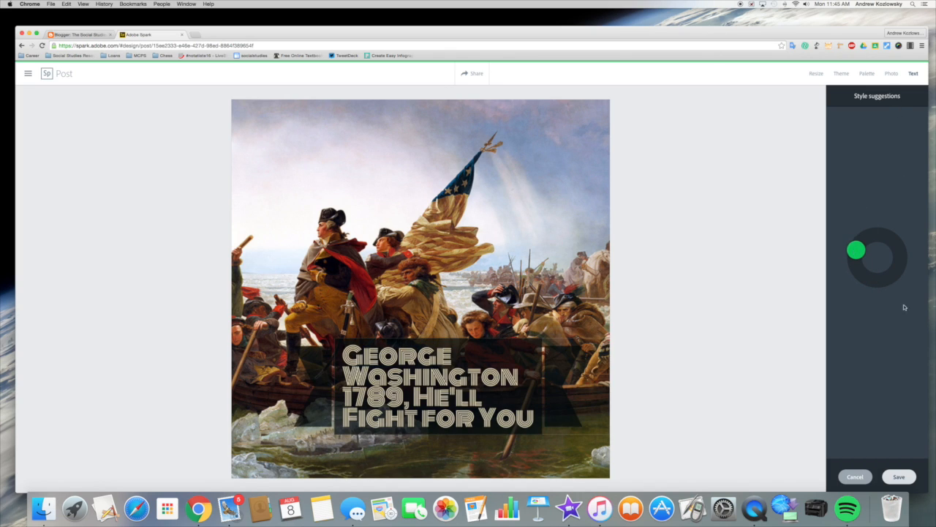
{"action": "left_click", "coordinate": [896, 476]}
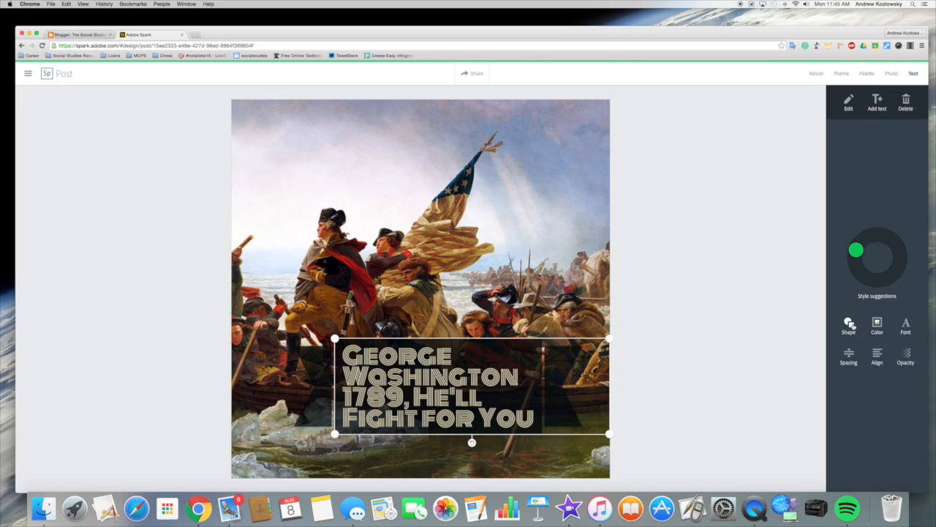
- Try laurel wreath, ornate frame, speech bubble, rectangular callout and banner shapes for the caption
{"action": "left_click", "coordinate": [850, 325]}
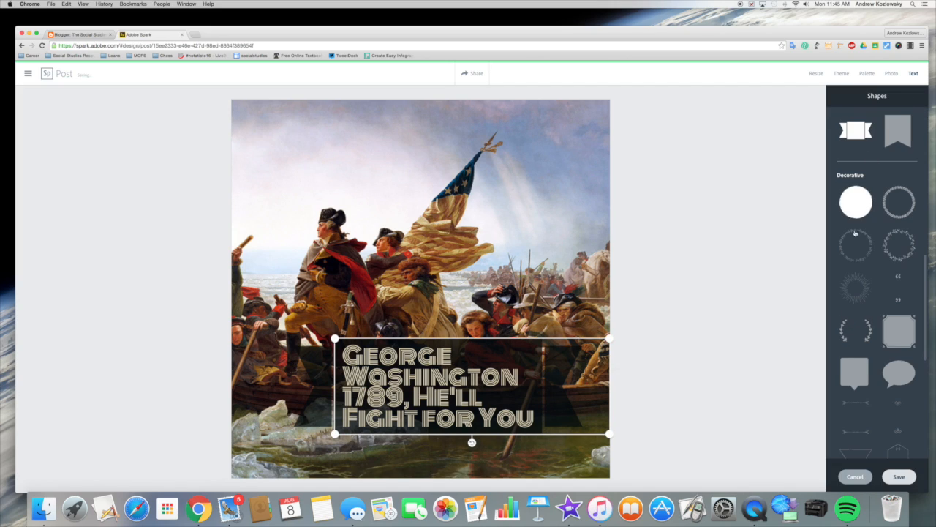
{"action": "left_click", "coordinate": [857, 333]}
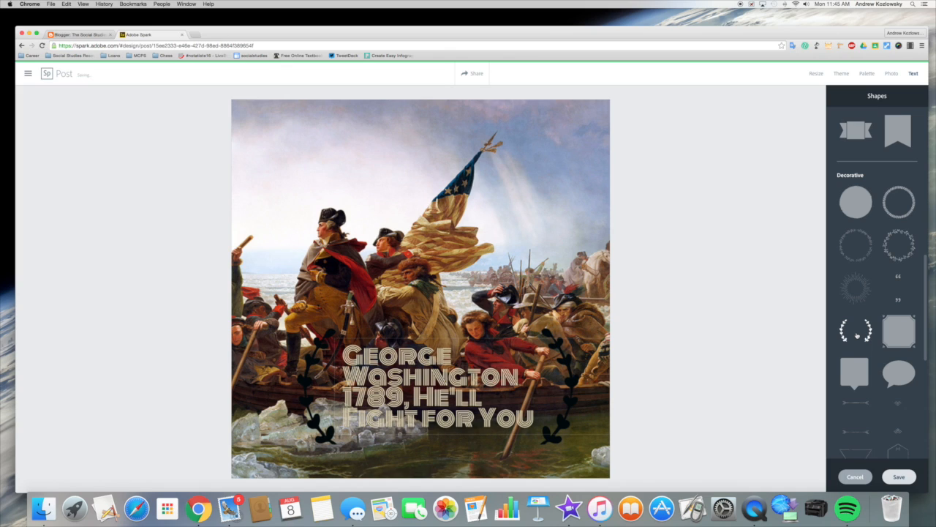
{"action": "left_click", "coordinate": [901, 328]}
{"action": "left_click", "coordinate": [899, 373]}
{"action": "left_click", "coordinate": [856, 373]}
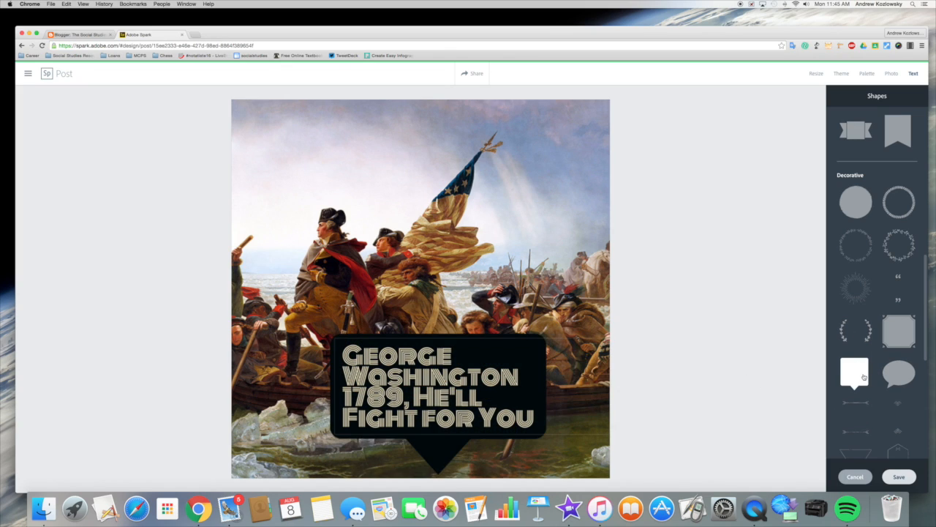
{"action": "scroll", "coordinate": [863, 377], "scroll_direction": "down", "scroll_amount": 3}
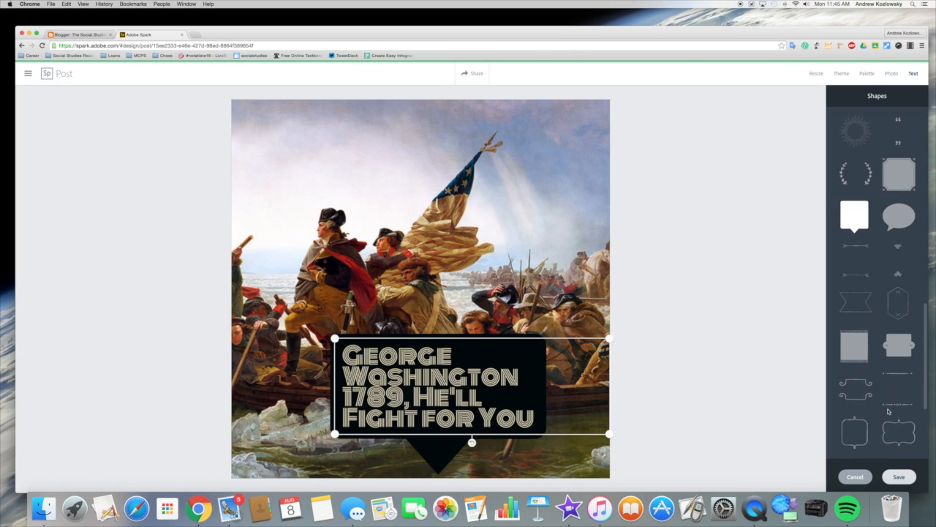
{"action": "left_click", "coordinate": [897, 350]}
{"action": "scroll", "coordinate": [878, 366], "scroll_direction": "down", "scroll_amount": 4}
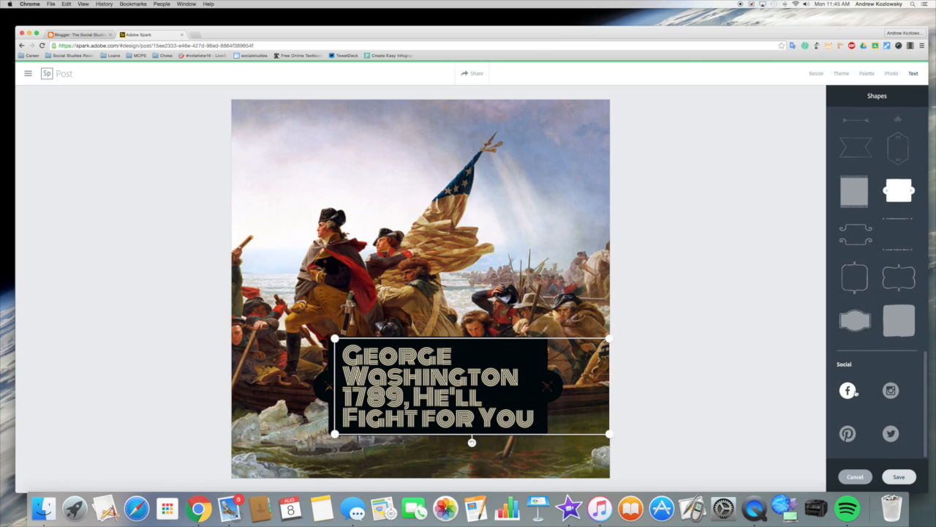
- Try Facebook, Twitter, Instagram and Pinterest logo circles, then keep the dark rounded-rectangle badge
{"action": "left_click", "coordinate": [847, 391]}
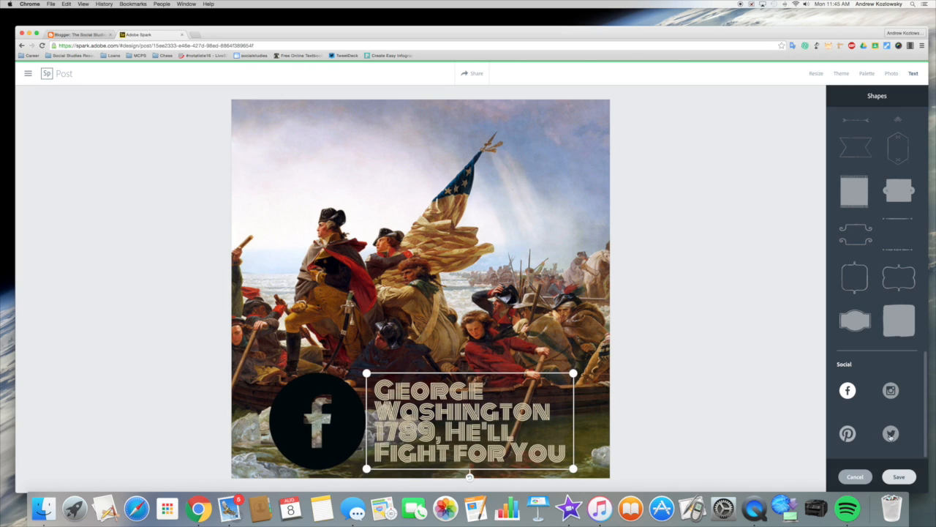
{"action": "left_click", "coordinate": [891, 433]}
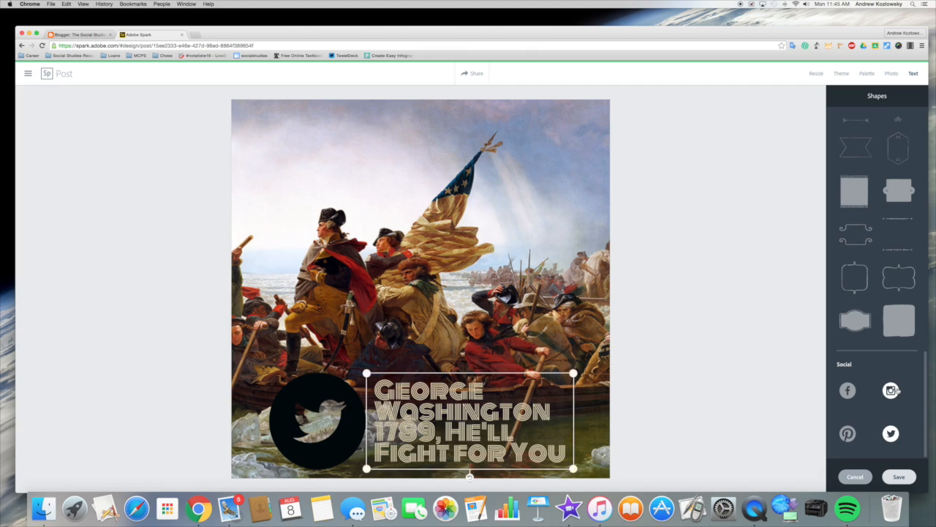
{"action": "left_click", "coordinate": [890, 390]}
{"action": "left_click", "coordinate": [847, 434]}
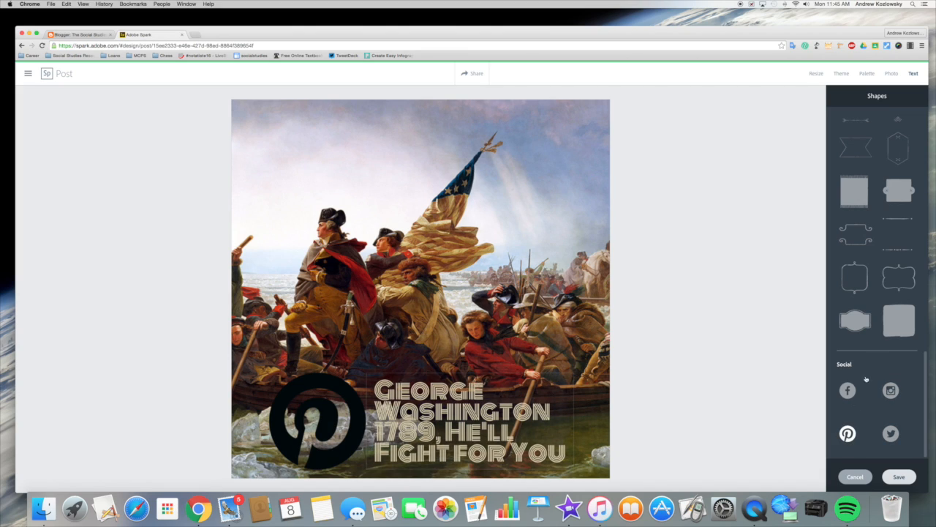
{"action": "left_click", "coordinate": [906, 311]}
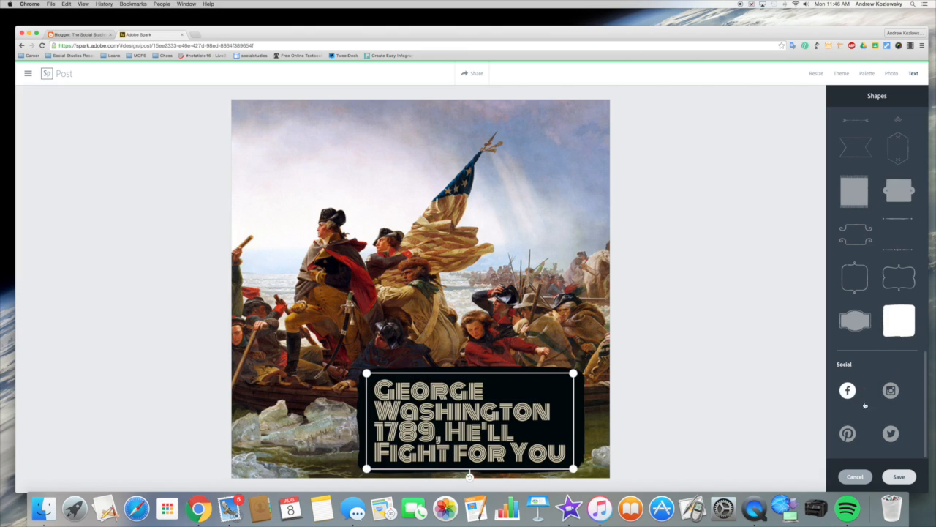
{"action": "left_click", "coordinate": [898, 477]}
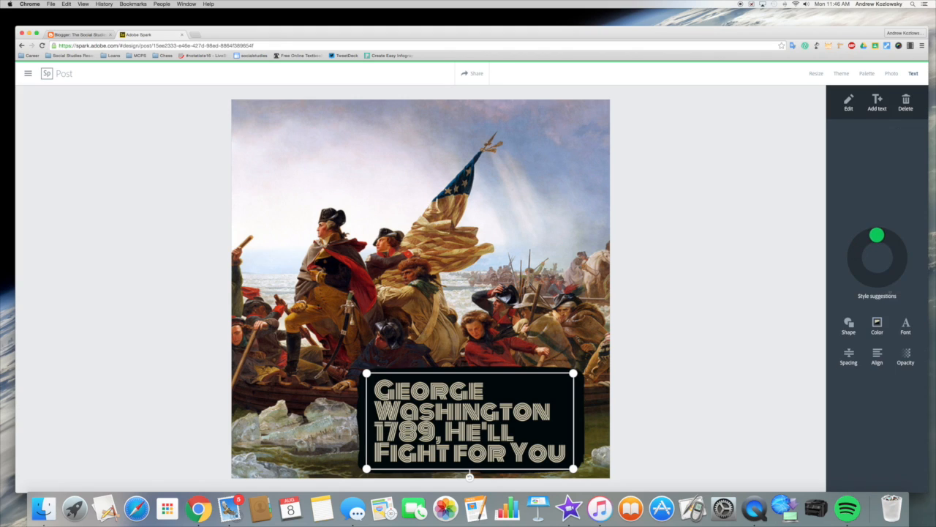
- Recolour the caption to red lettering on a peach badge, after trying a magenta scheme
{"action": "left_click", "coordinate": [878, 325]}
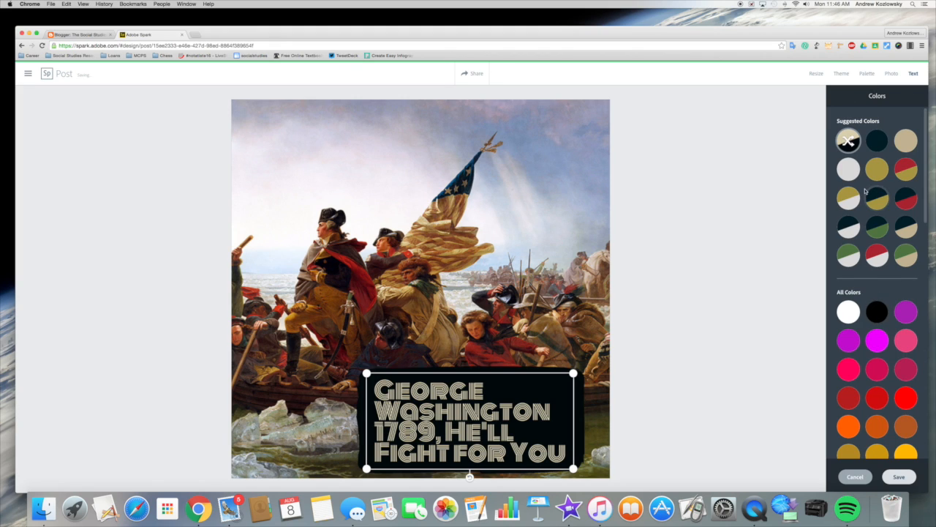
{"action": "left_click", "coordinate": [877, 337]}
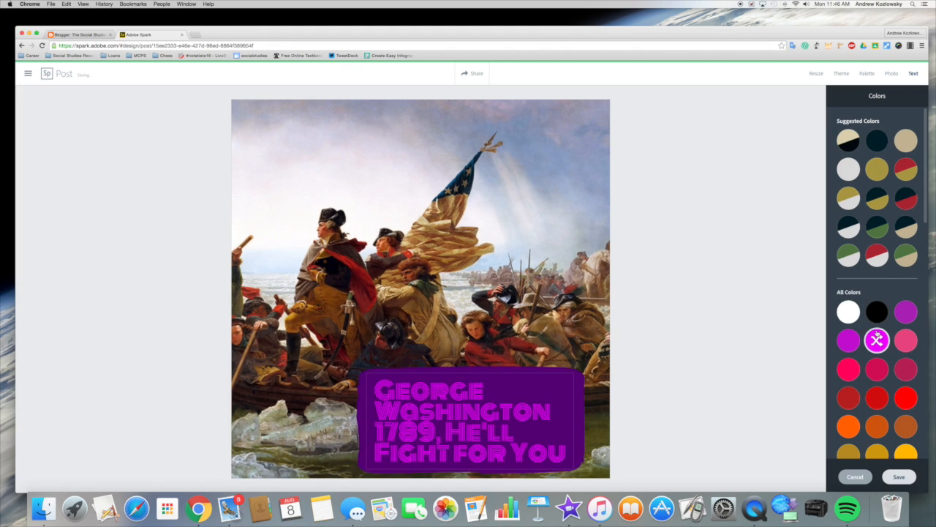
{"action": "left_click", "coordinate": [877, 397]}
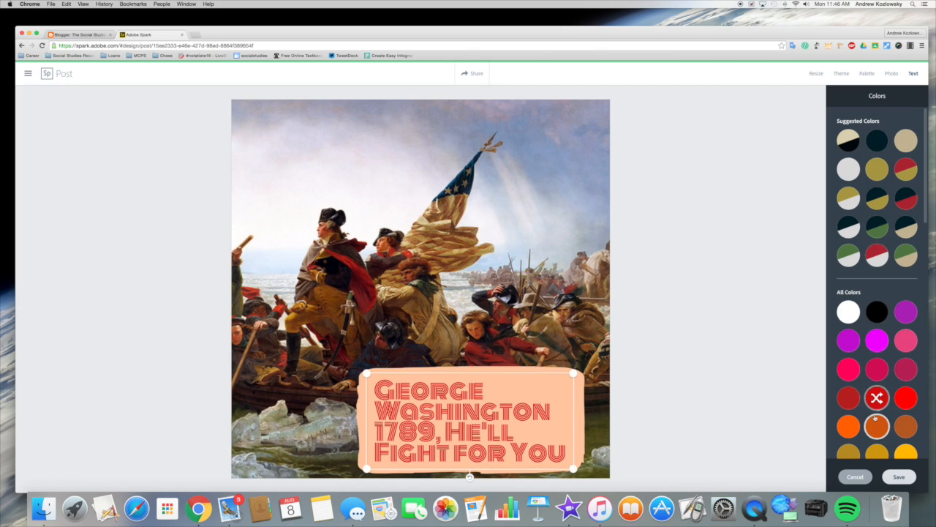
{"action": "left_click", "coordinate": [899, 476]}
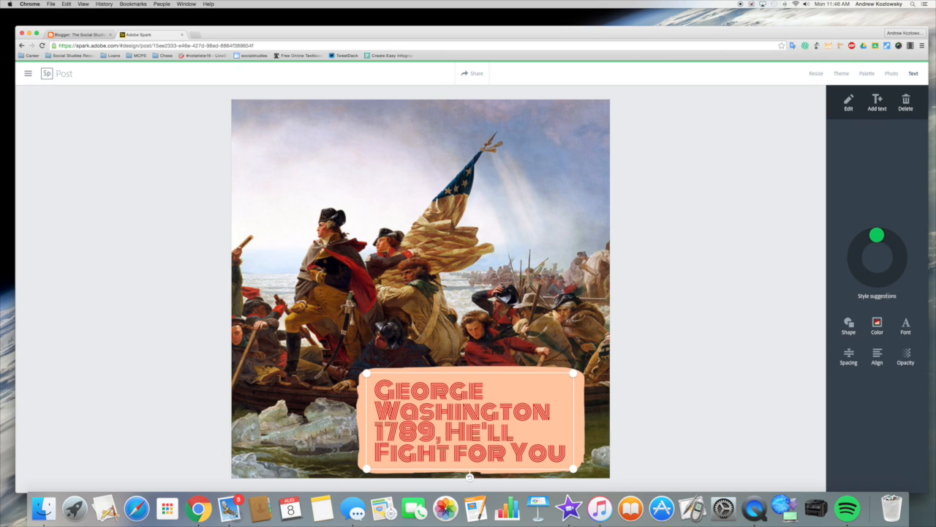
{"action": "left_click", "coordinate": [905, 324]}
- Set the caption font to True North and save it
{"action": "left_click", "coordinate": [887, 313]}
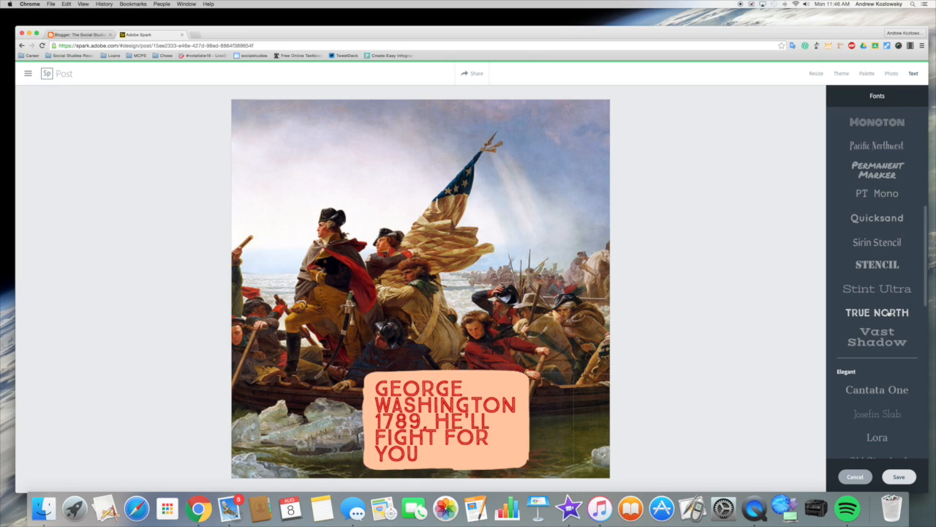
{"action": "scroll", "coordinate": [871, 395], "scroll_direction": "down", "scroll_amount": 10}
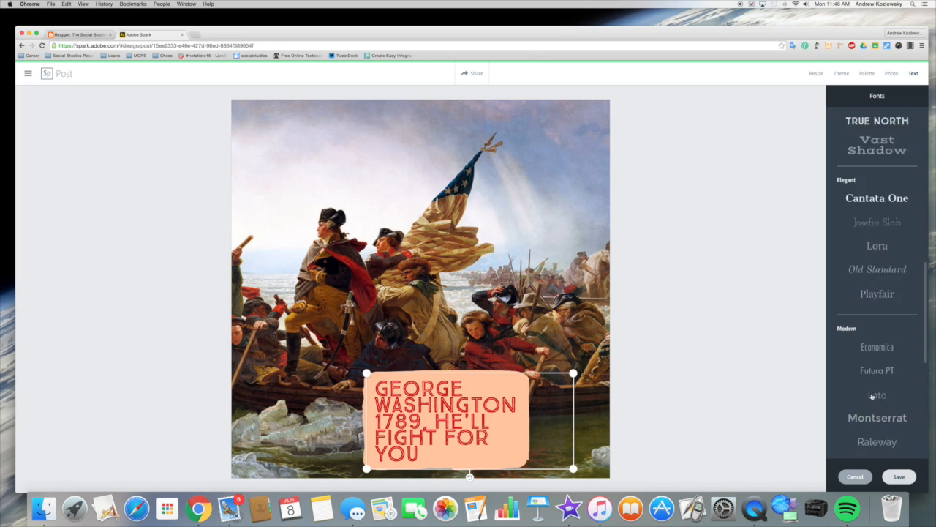
{"action": "scroll", "coordinate": [868, 328], "scroll_direction": "up", "scroll_amount": 10}
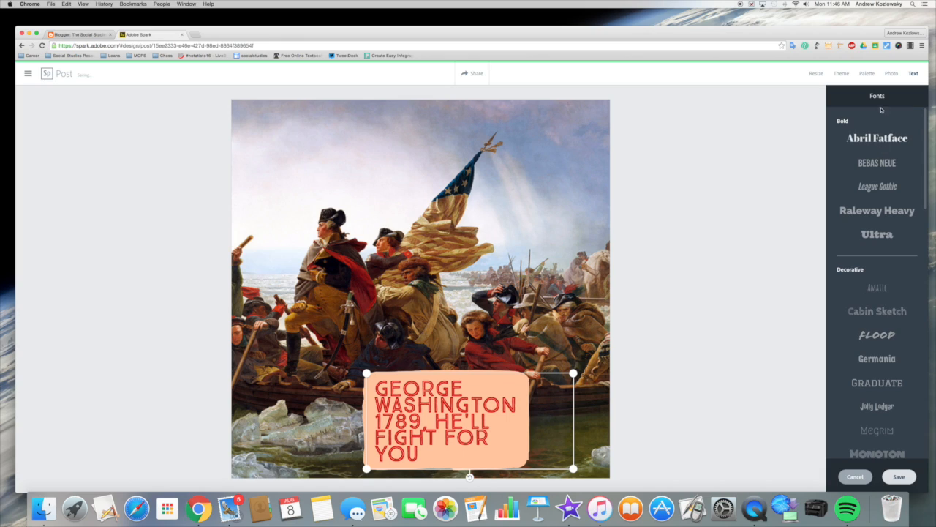
{"action": "left_click", "coordinate": [898, 477]}
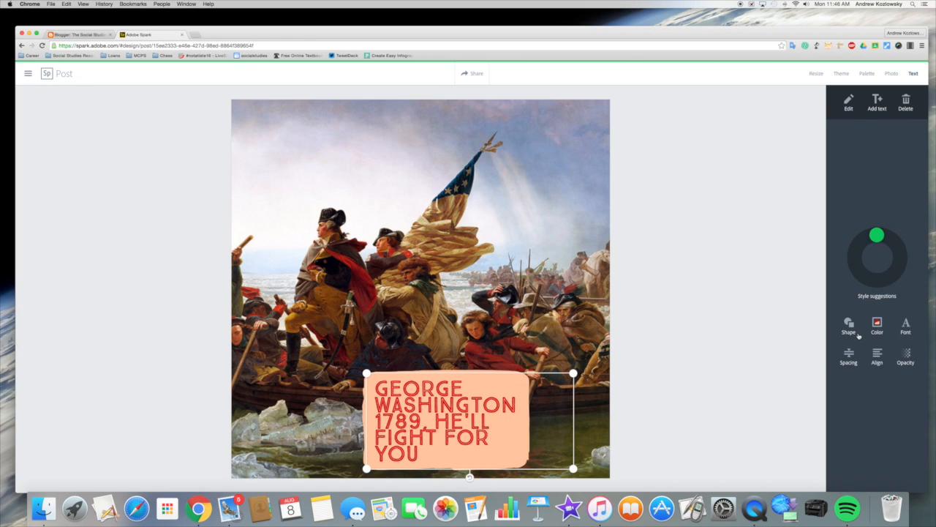
- Widen the caption spacing and centre it as evenly sized, justified lines
{"action": "left_click", "coordinate": [849, 354]}
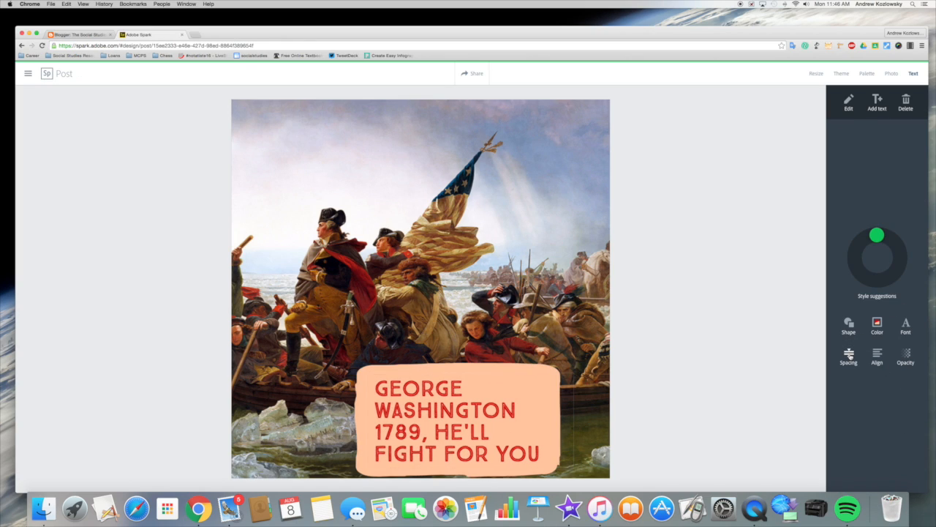
{"action": "left_click", "coordinate": [878, 356]}
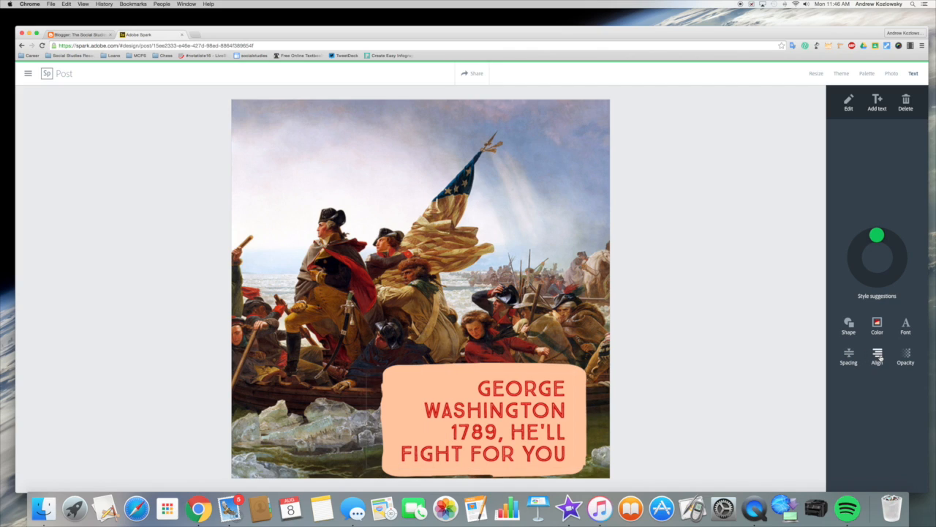
{"action": "left_click", "coordinate": [880, 357]}
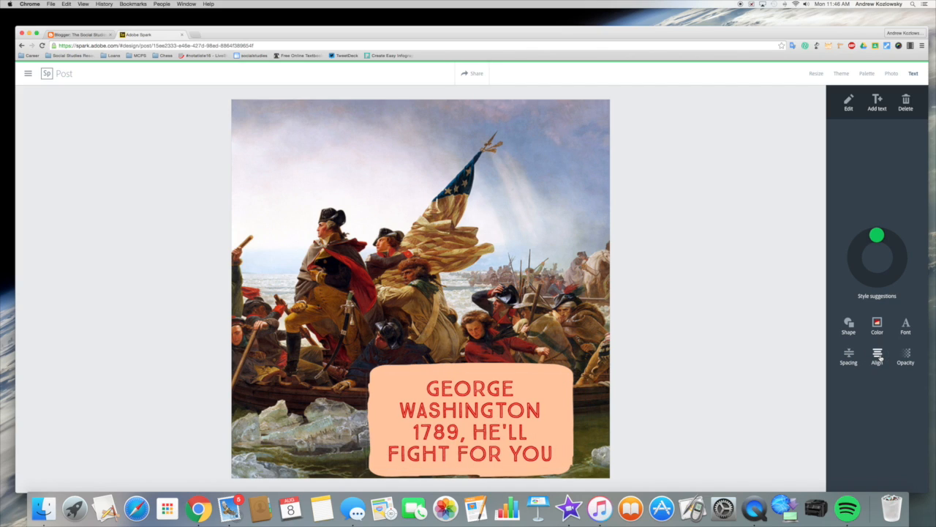
{"action": "left_click", "coordinate": [879, 357]}
- Make the caption badge slightly transparent, then bring up the canvas resize options
{"action": "left_click", "coordinate": [907, 356]}
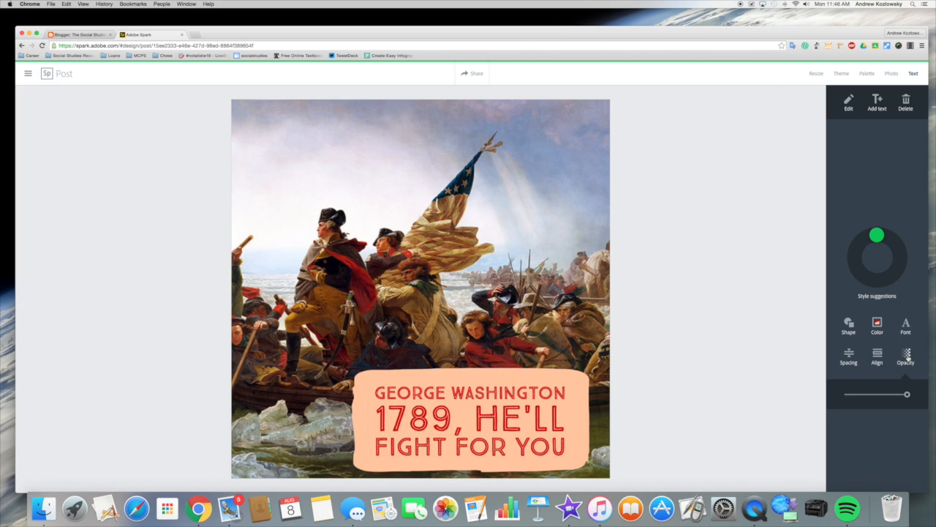
{"action": "mouse_move", "coordinate": [907, 397]}
{"action": "left_mouse_down"}
{"action": "mouse_move", "coordinate": [850, 396]}
{"action": "mouse_move", "coordinate": [919, 403]}
{"action": "left_mouse_up"}
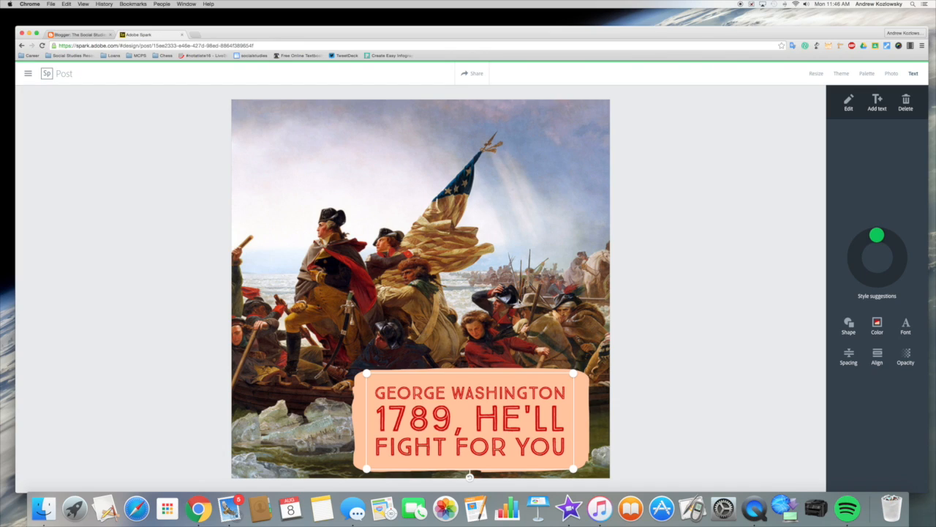
{"action": "left_click", "coordinate": [842, 74]}
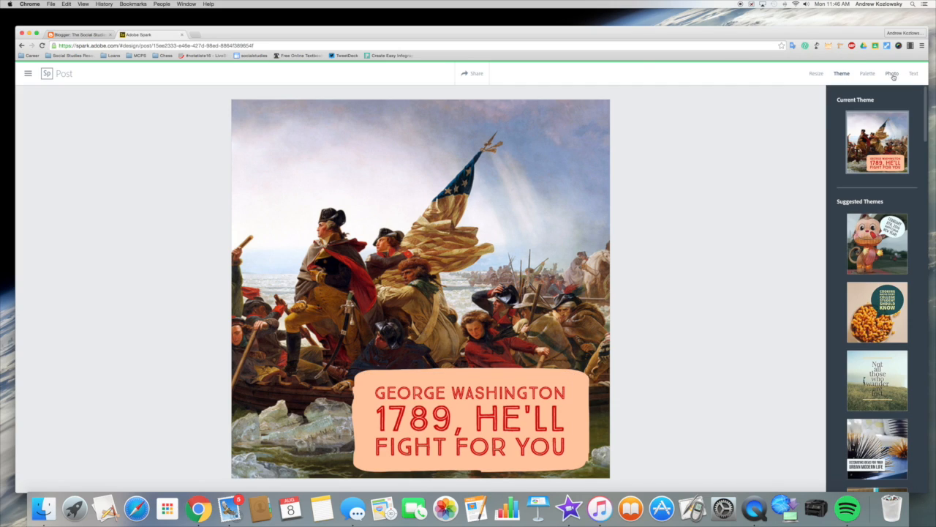
{"action": "left_click", "coordinate": [819, 75]}
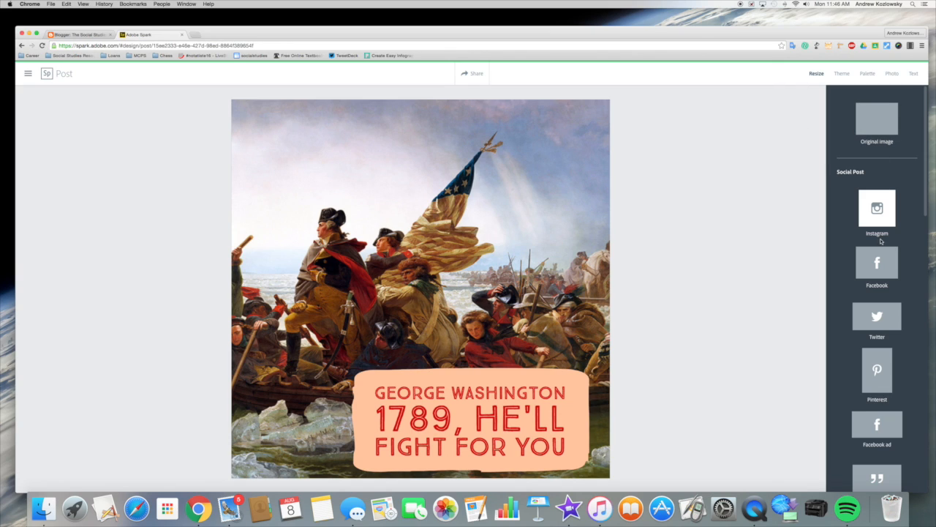
- Resize the canvas to Facebook 4:3, then Twitter 16:9 landscape, and browse the other presets
{"action": "left_click", "coordinate": [882, 268]}
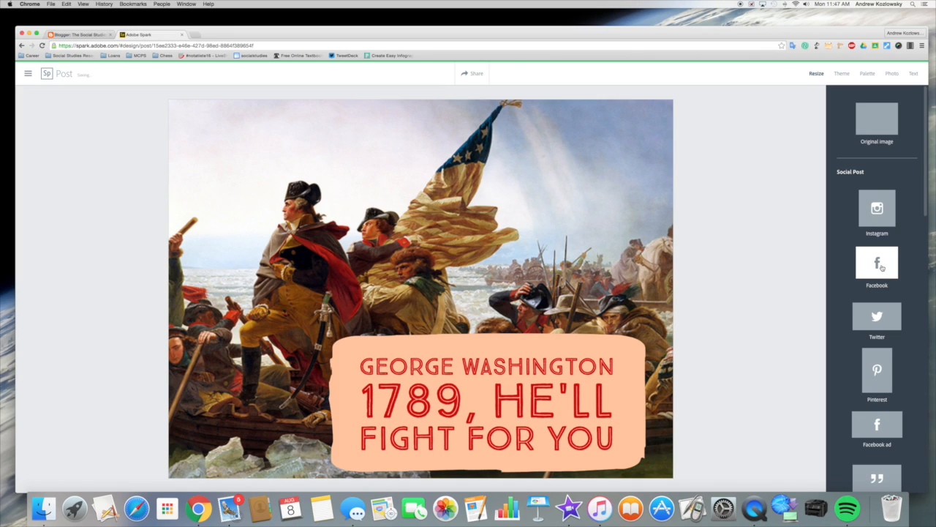
{"action": "left_click", "coordinate": [881, 323]}
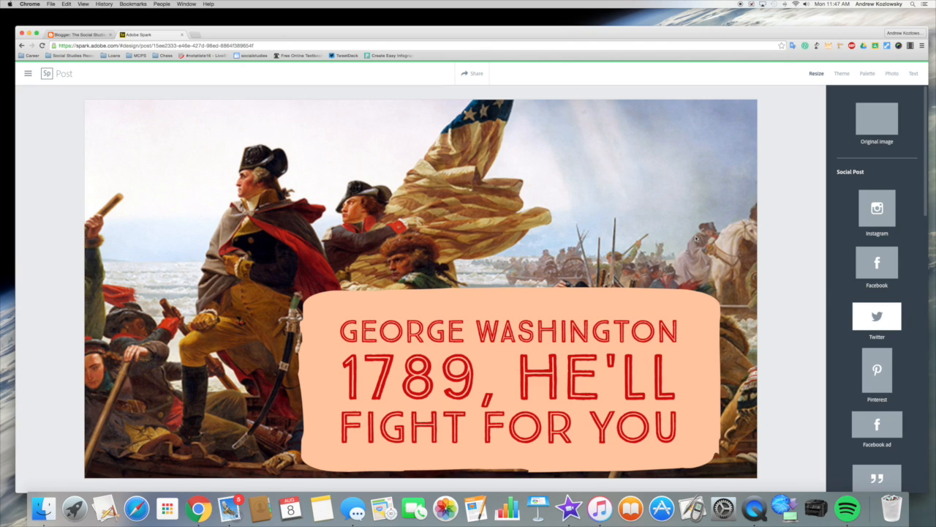
{"action": "scroll", "coordinate": [890, 343], "scroll_direction": "down", "scroll_amount": 5}
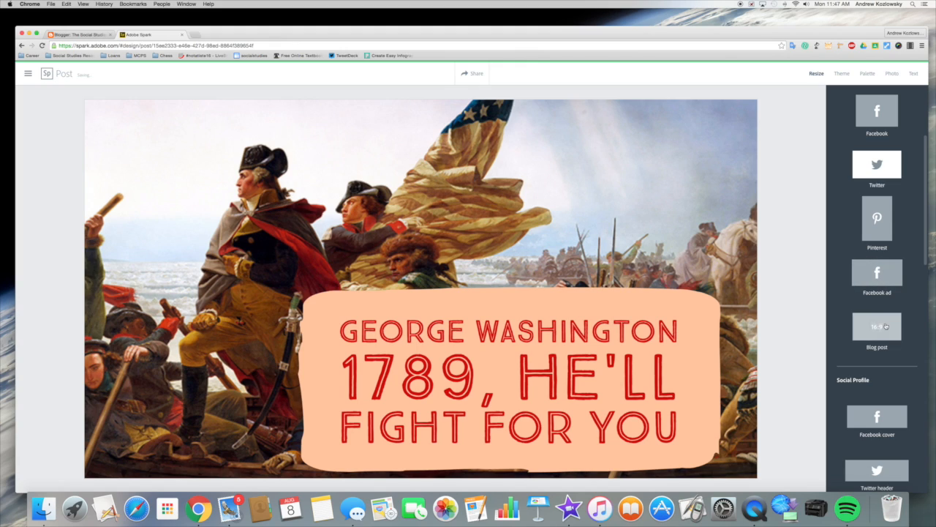
{"action": "scroll", "coordinate": [890, 344], "scroll_direction": "down", "scroll_amount": 3}
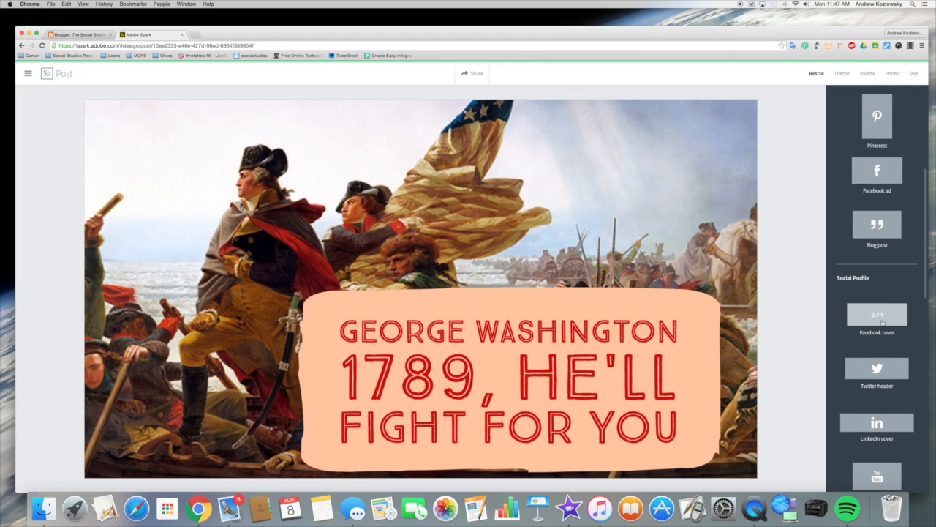
{"action": "scroll", "coordinate": [881, 321], "scroll_direction": "down", "scroll_amount": 4}
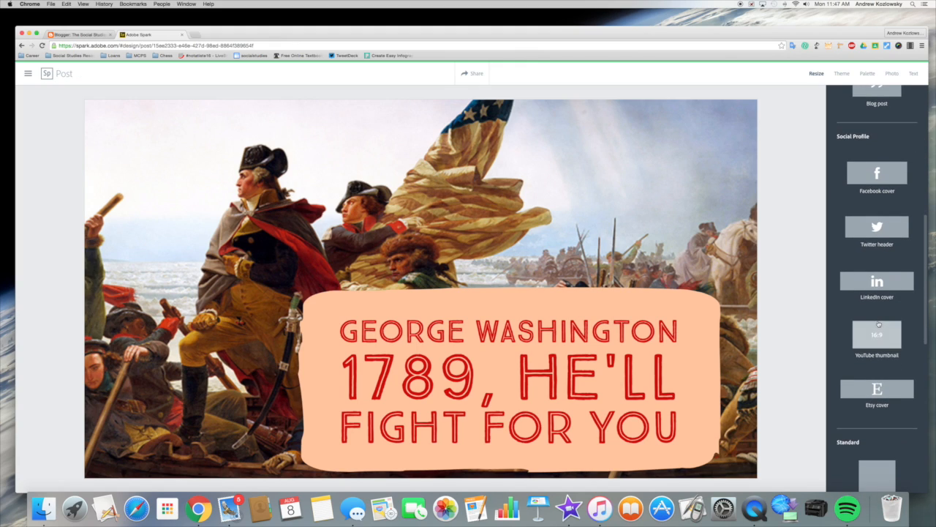
{"action": "scroll", "coordinate": [878, 324], "scroll_direction": "down", "scroll_amount": 7}
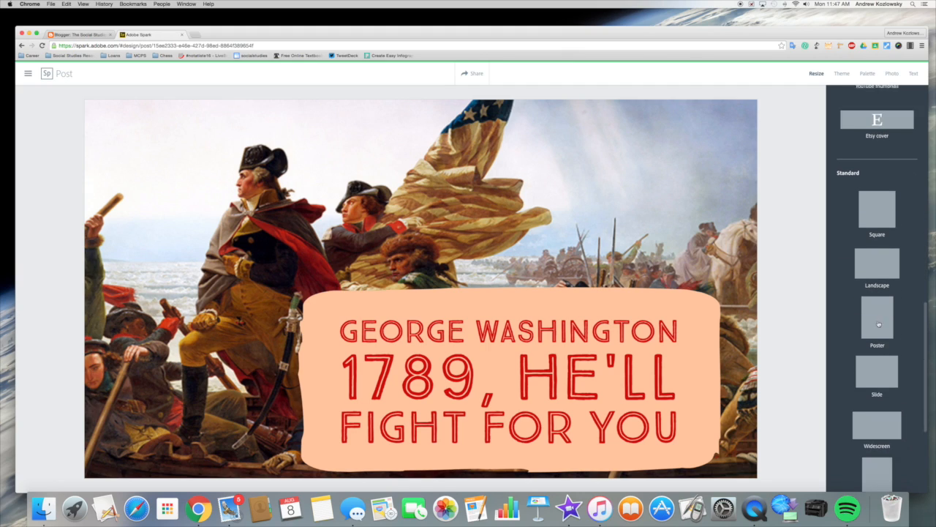
{"action": "scroll", "coordinate": [879, 324], "scroll_direction": "down", "scroll_amount": 5}
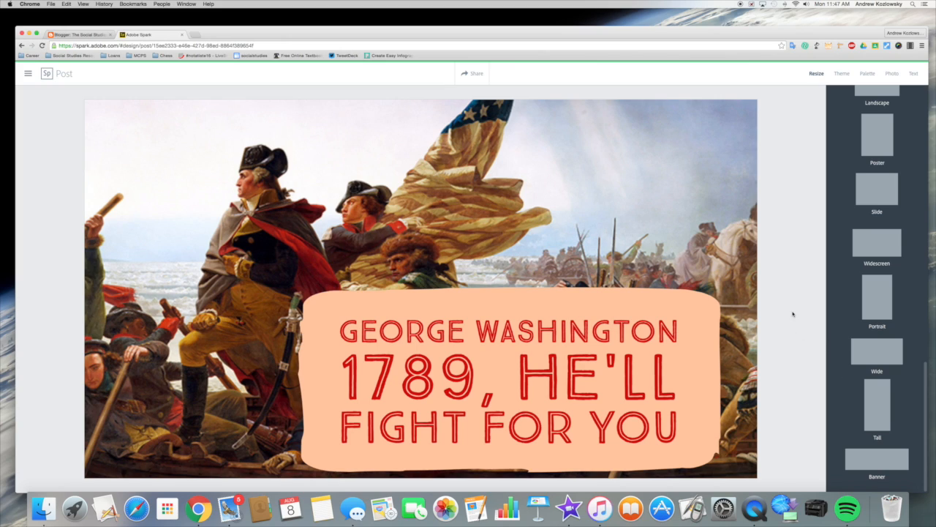
{"action": "left_click", "coordinate": [477, 308]}
- Make the peach caption badge smaller and place it in the sky at upper right
{"action": "left_click_drag", "start_coordinate": [334, 317], "coordinate": [432, 370]}
{"action": "left_click_drag", "start_coordinate": [555, 403], "coordinate": [662, 154]}
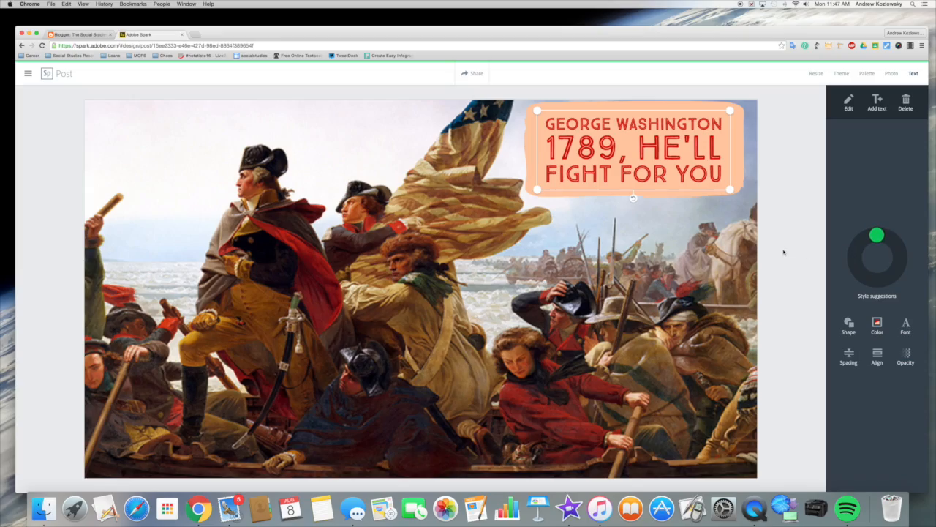